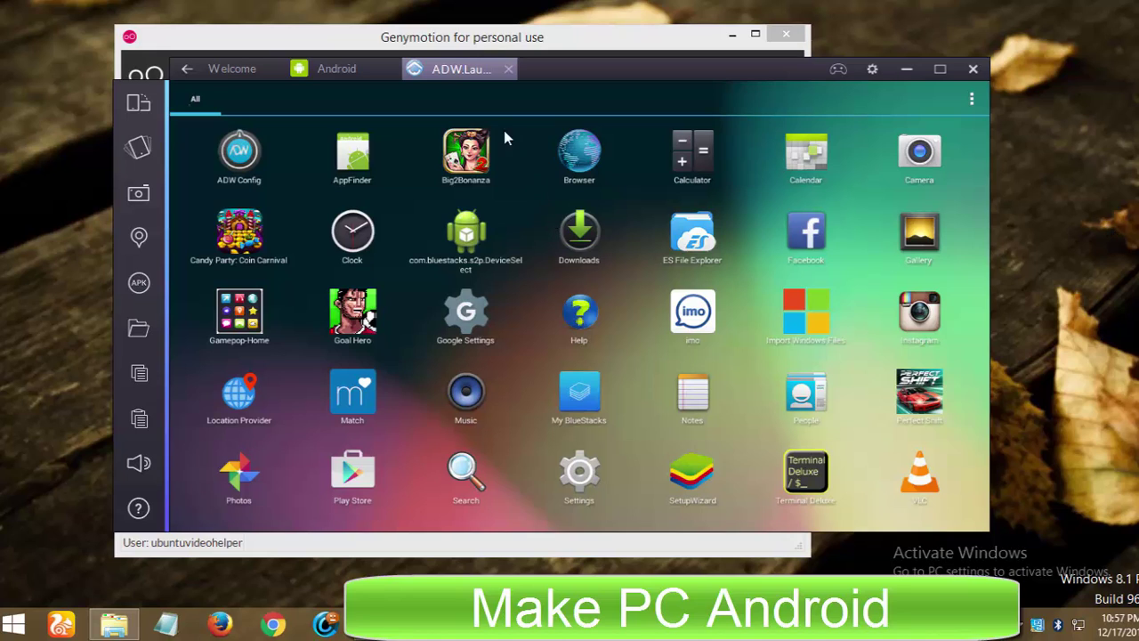
Step: View the Genymotion device manager and minimize it, and look at the BlueStacks home screen and its full app list
click(628, 41)
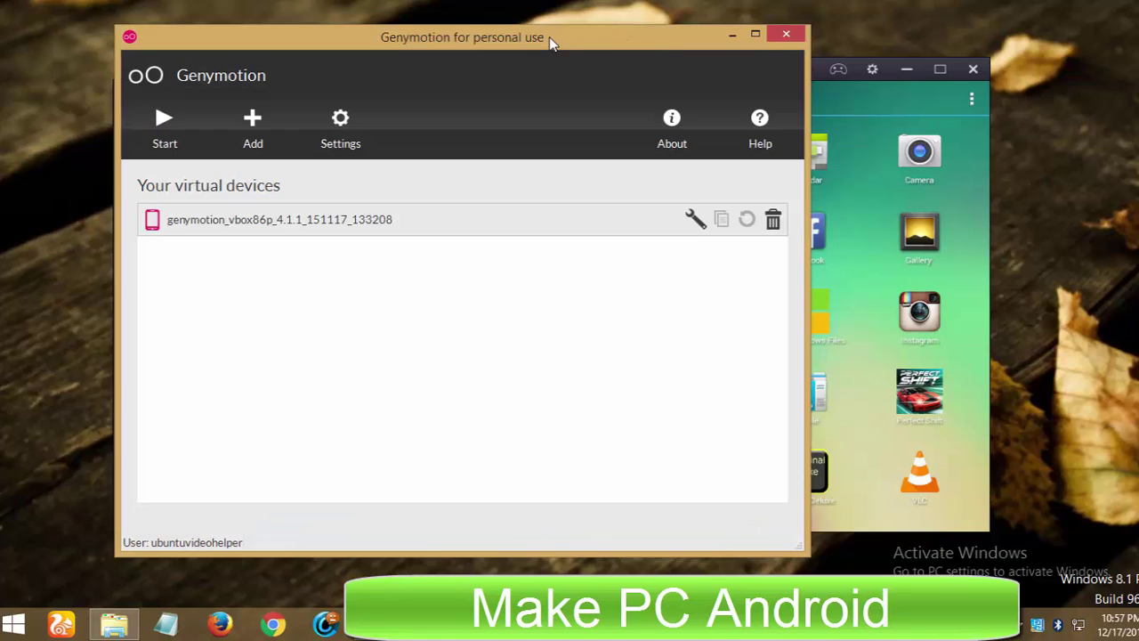
click(733, 35)
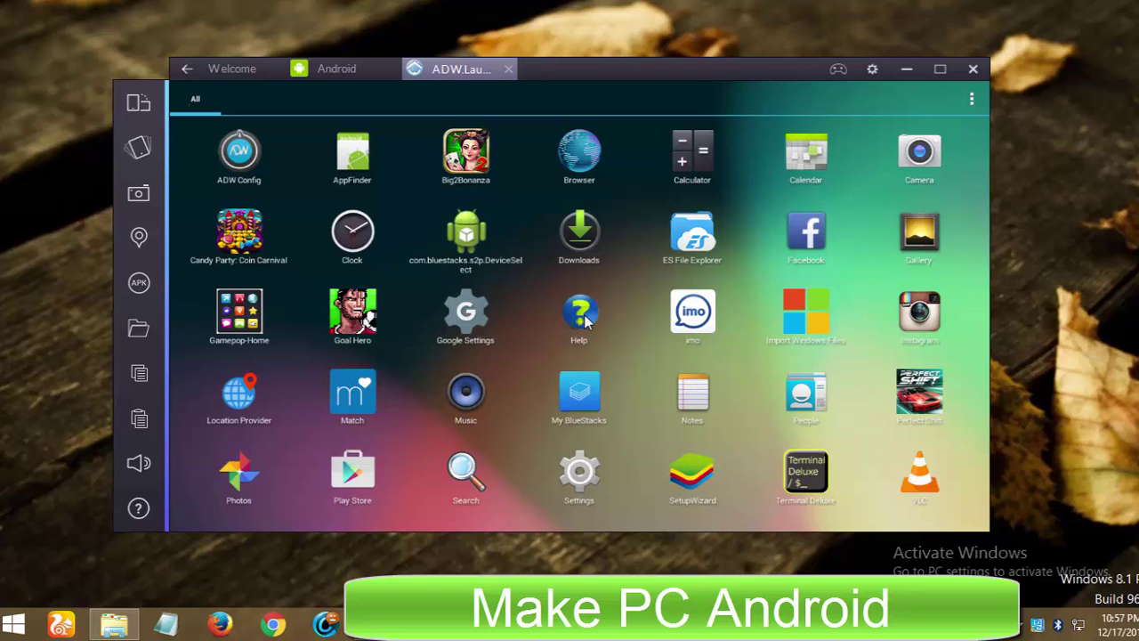
click(187, 70)
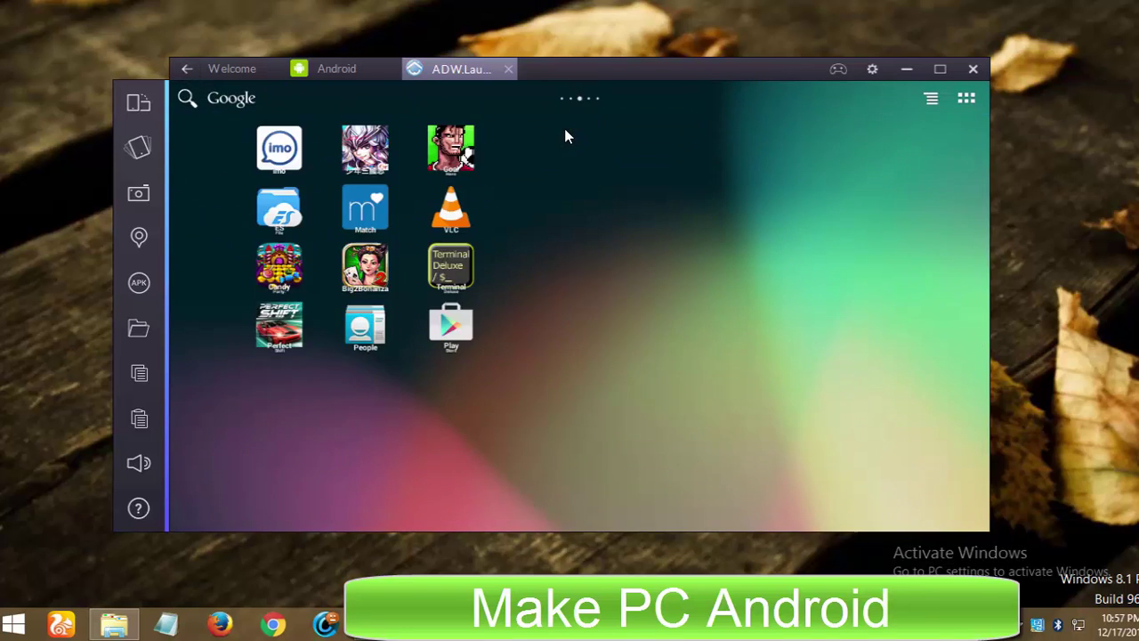
click(966, 99)
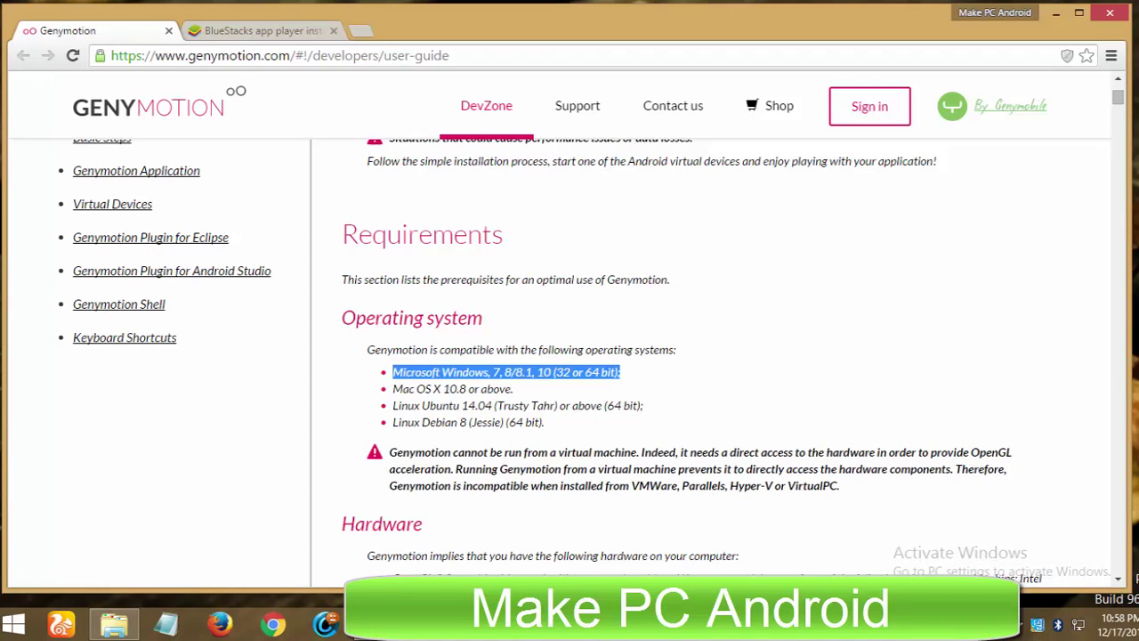
Step: Show the BlueStacks installation requirements page and minimize the browser window
click(258, 30)
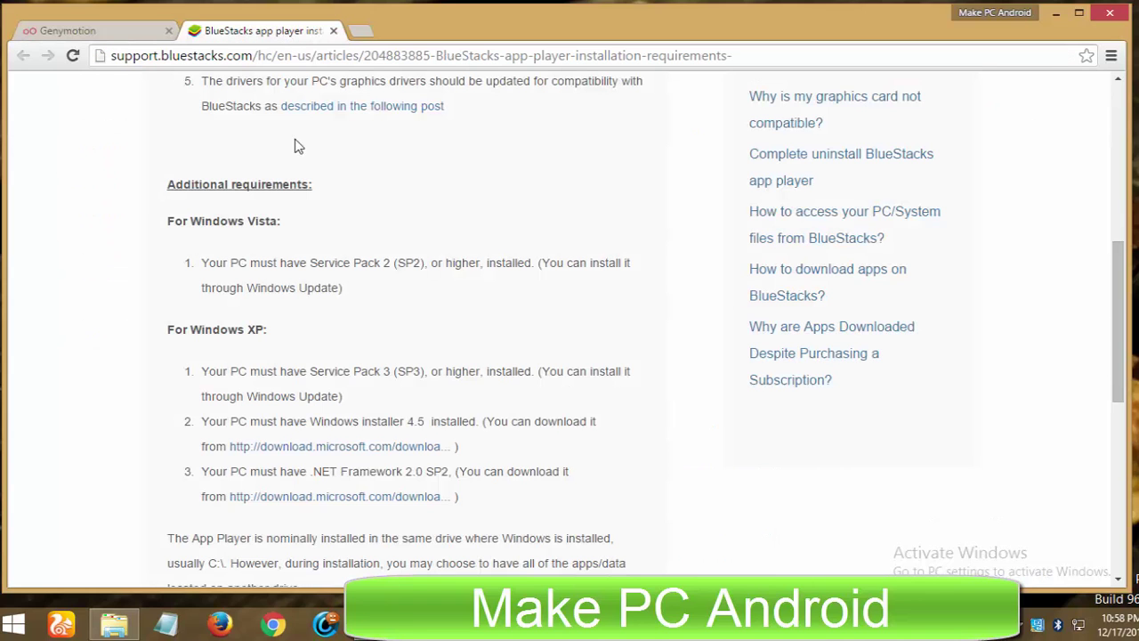
click(1055, 13)
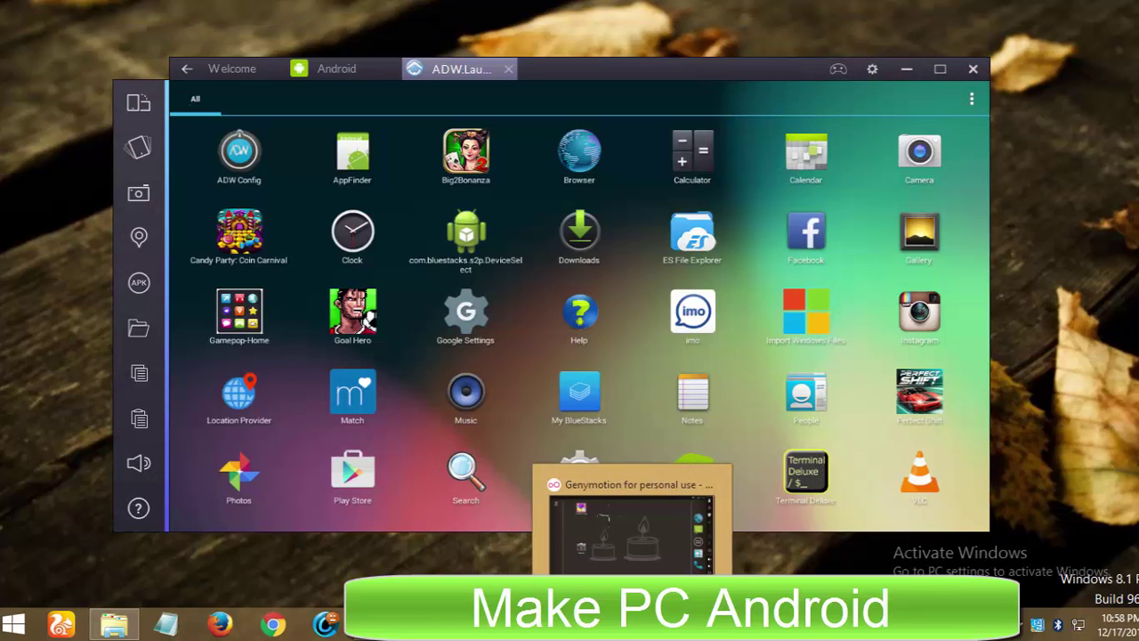
Step: Bring up the Genymotion virtual device, view its app drawer, return to its home screen and minimize the device window
click(632, 622)
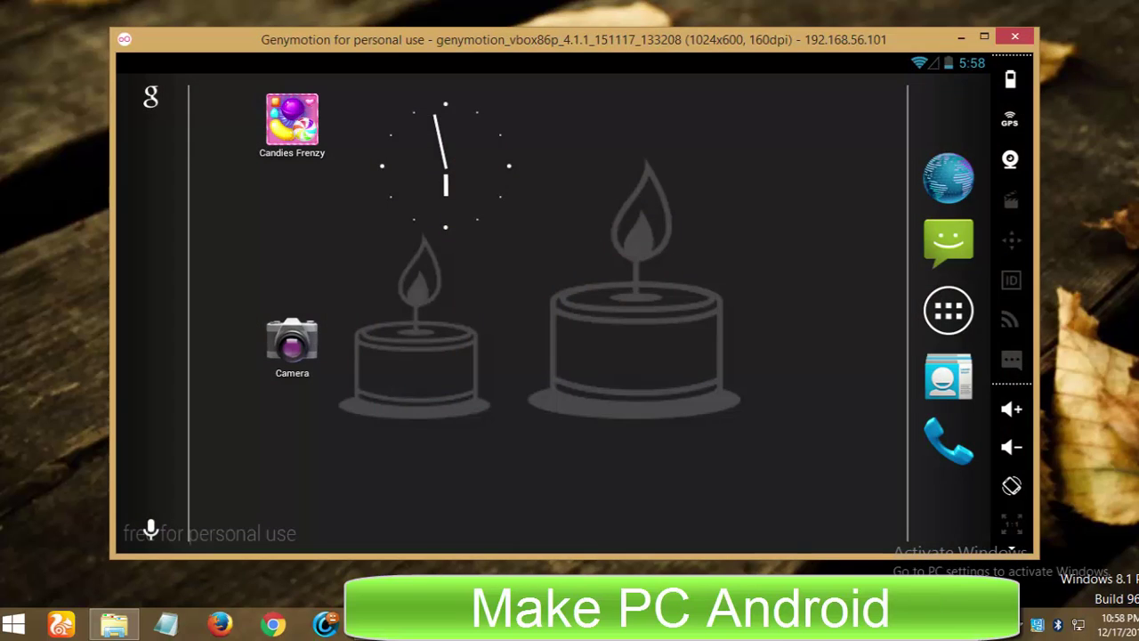
click(948, 313)
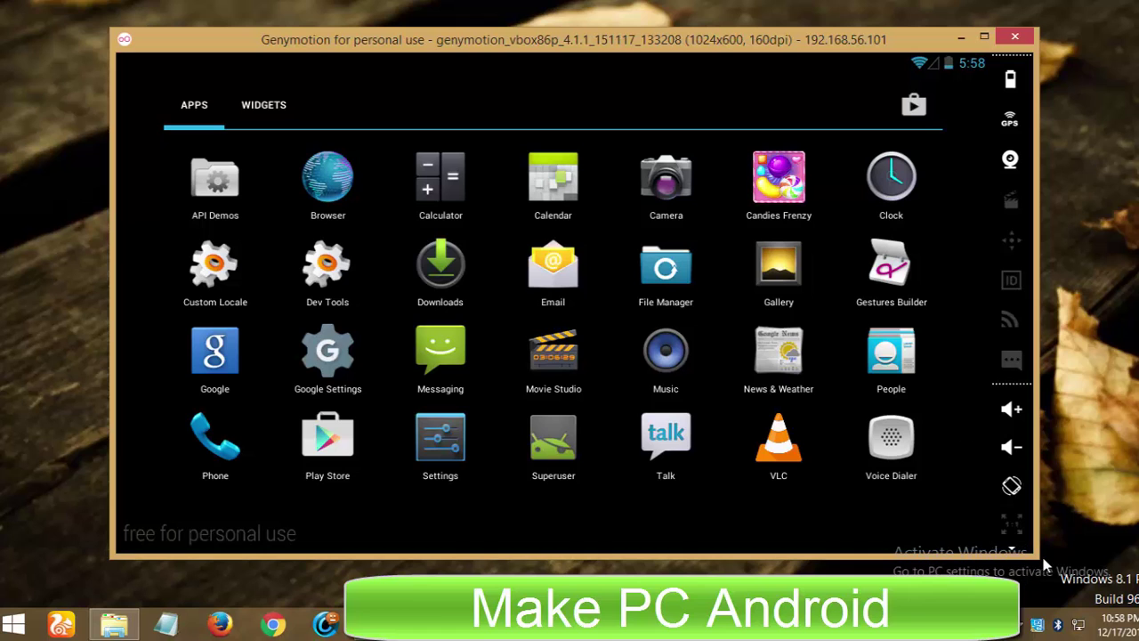
click(1010, 551)
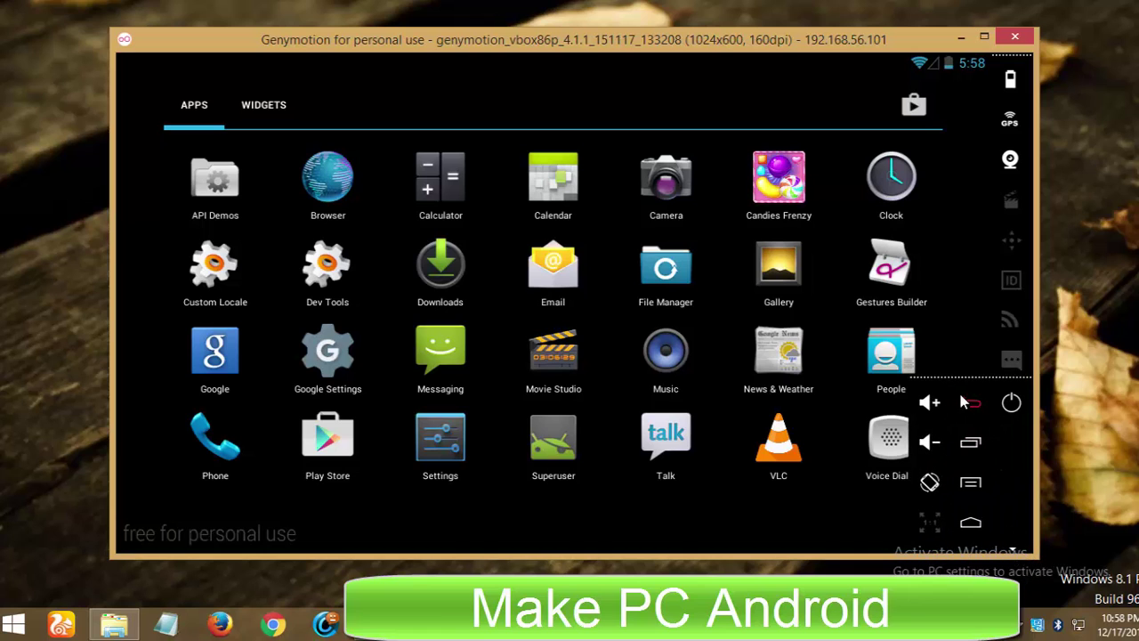
click(979, 403)
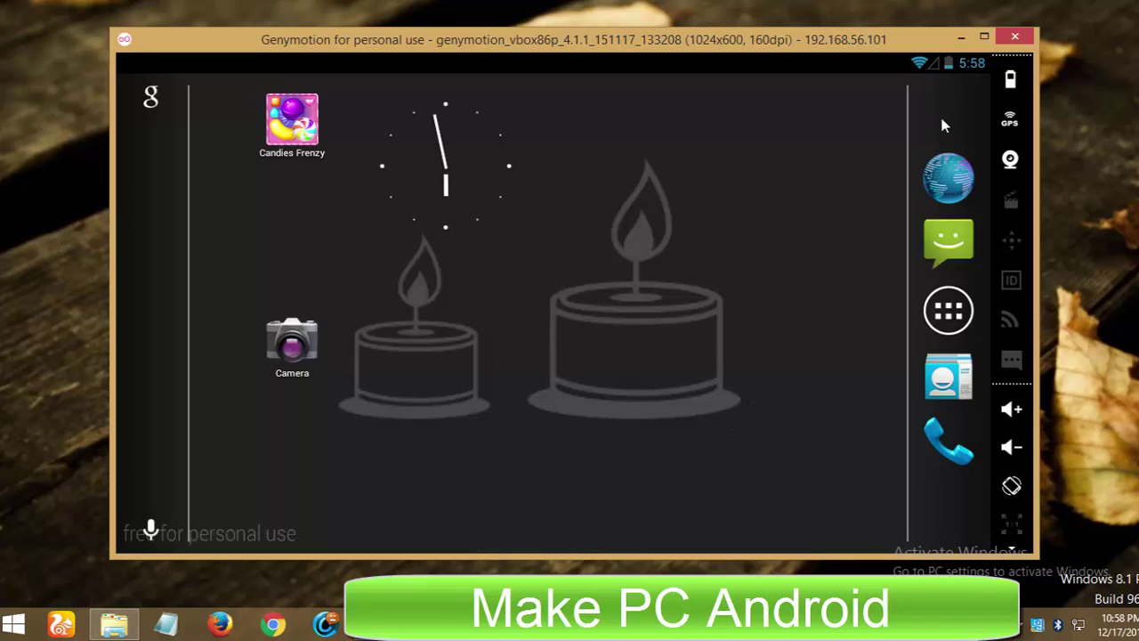
drag(903, 59, 949, 55)
click(959, 39)
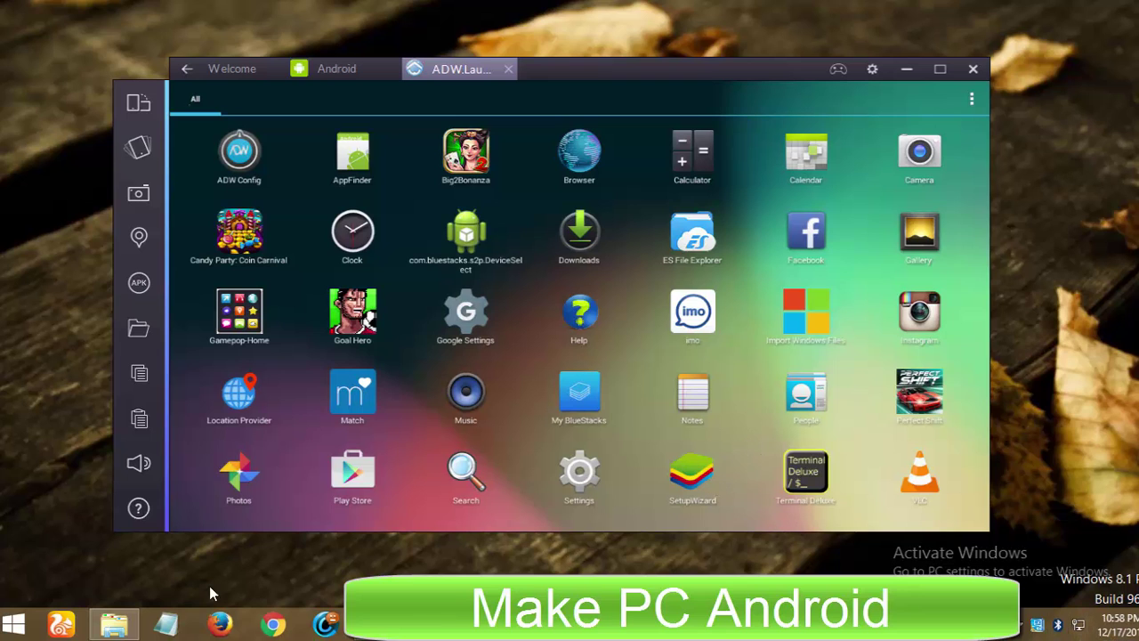
Step: Switch to the browser and examine the BlueStacks requirements for Windows Vista and Windows XP, highlighting the relevant text
key(alt+Tab)
key(alt+Tab)
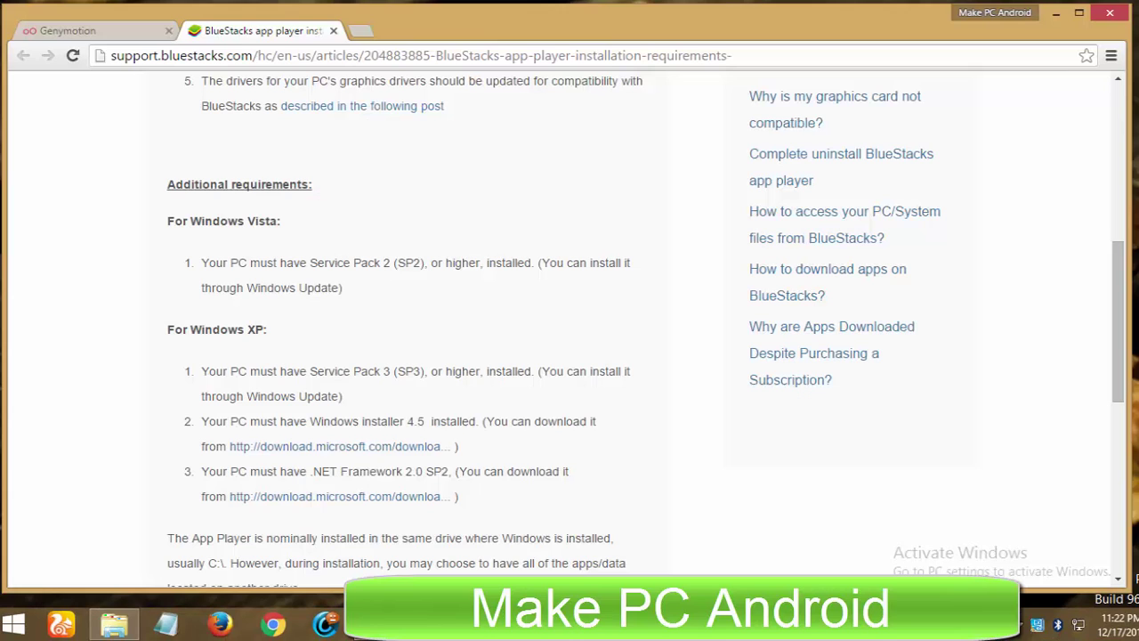
click(126, 27)
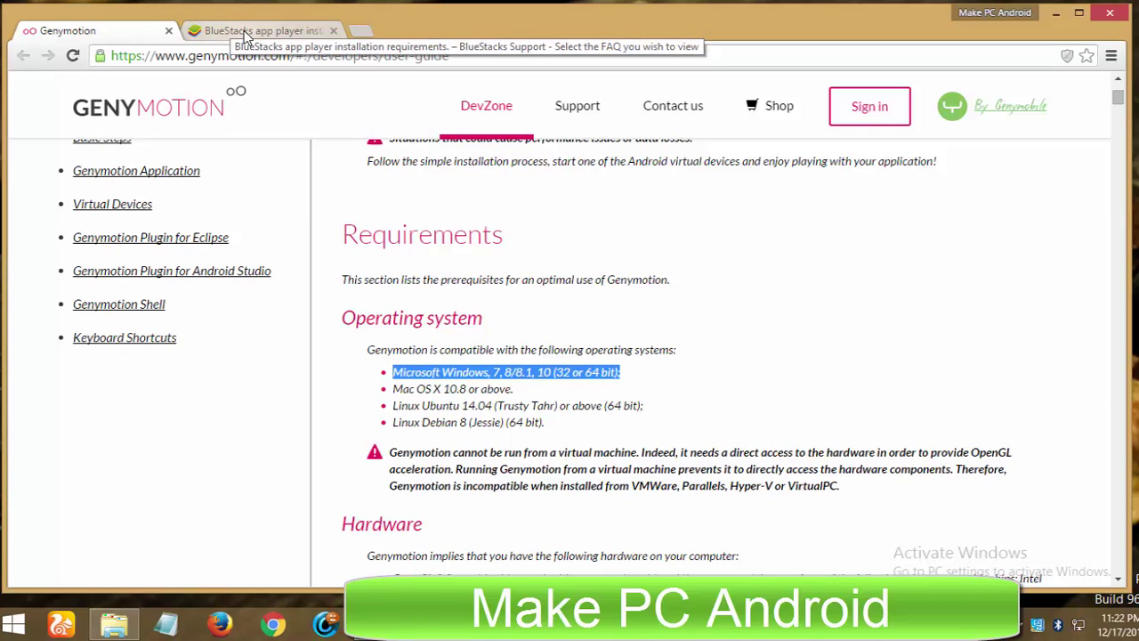
click(229, 27)
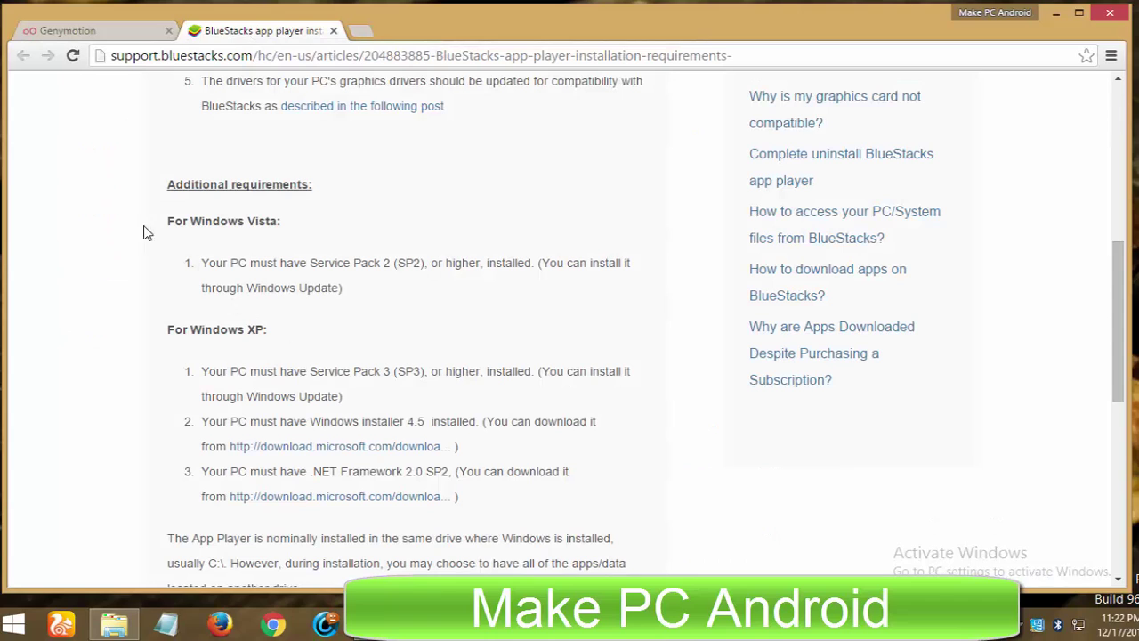
drag(166, 220, 495, 502)
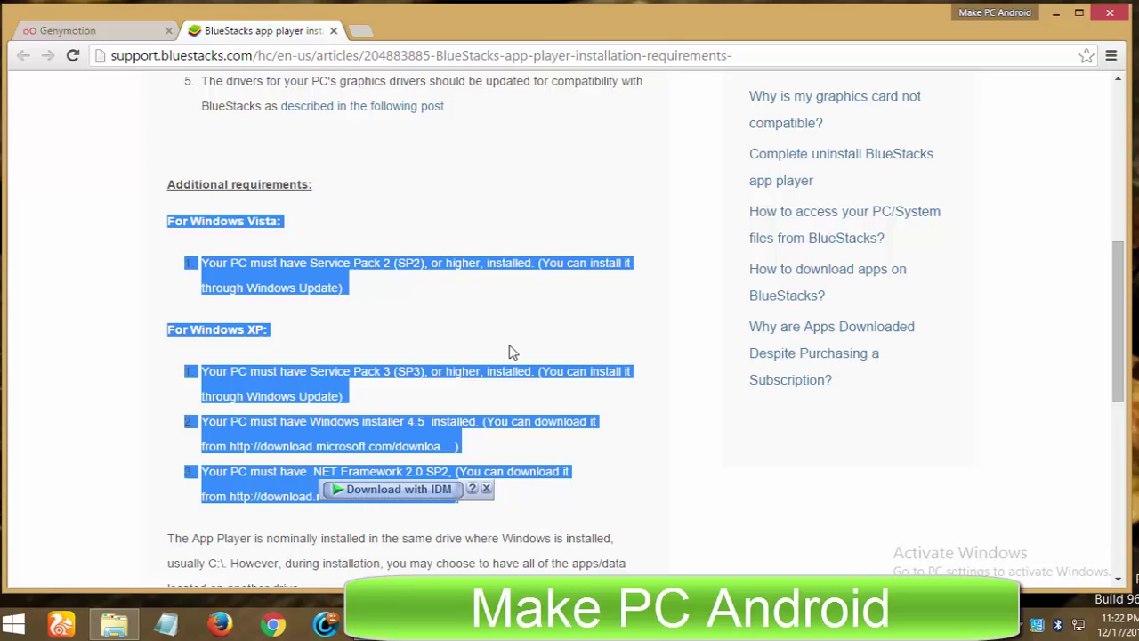
click(127, 384)
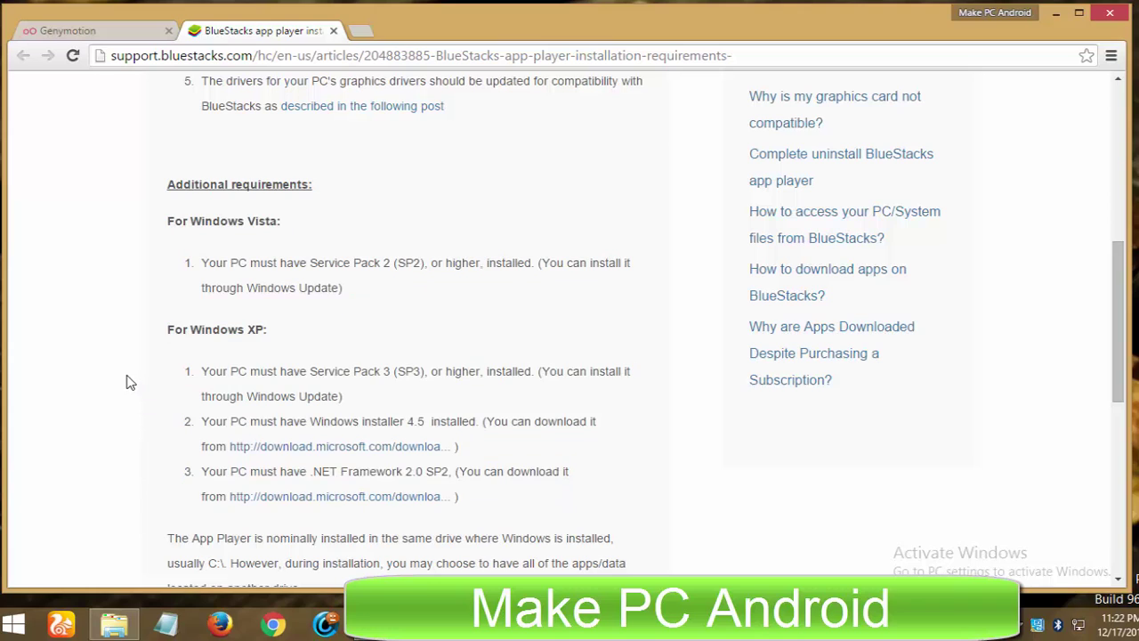
triple_click(212, 331)
drag(329, 371, 381, 394)
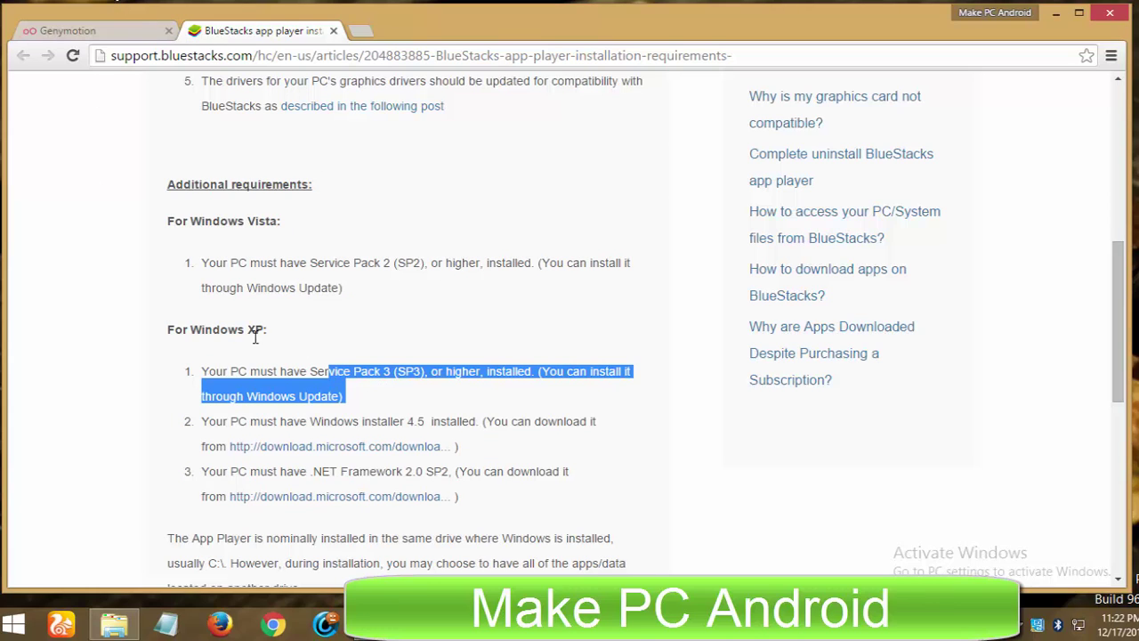
click(224, 340)
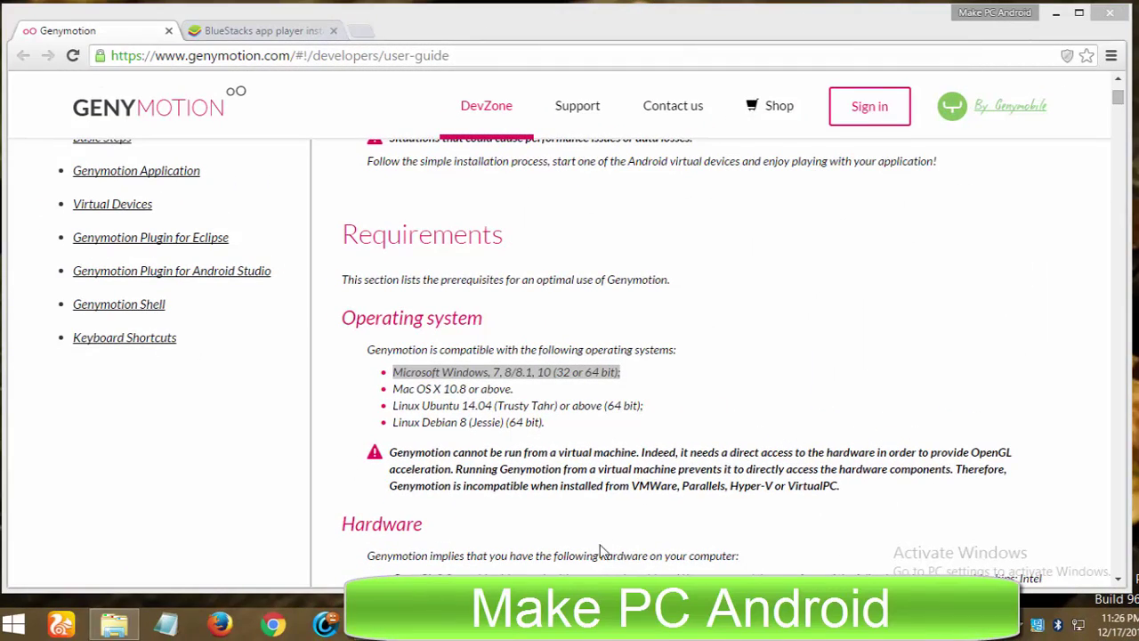
Step: Highlight the Microsoft Windows and Linux entries in Genymotion's list of compatible operating systems
click(394, 377)
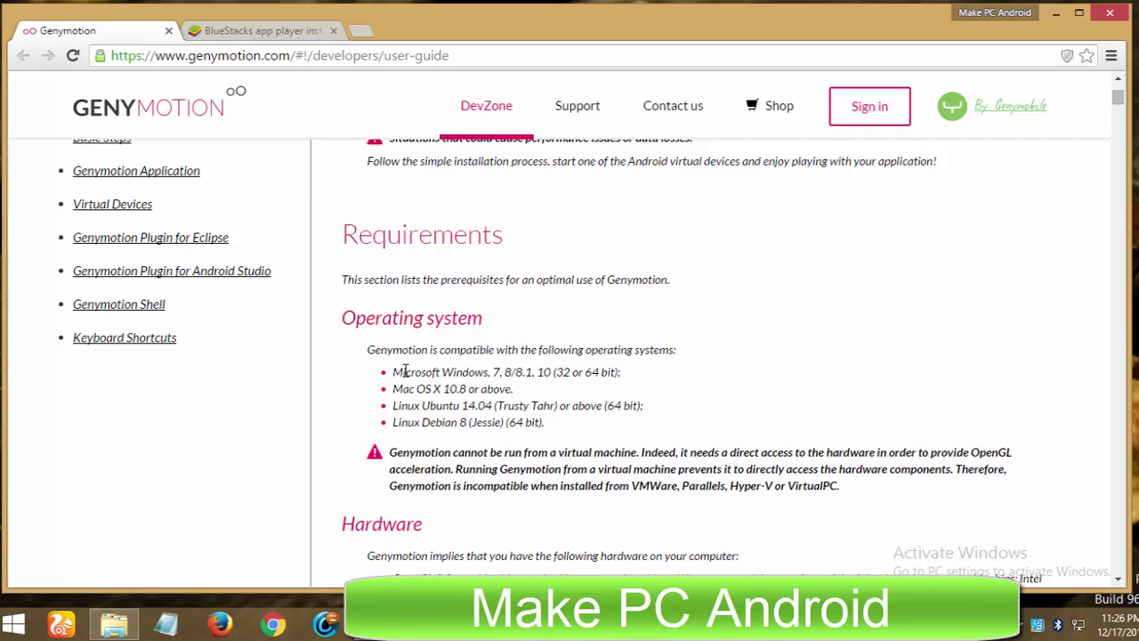
drag(393, 372, 629, 375)
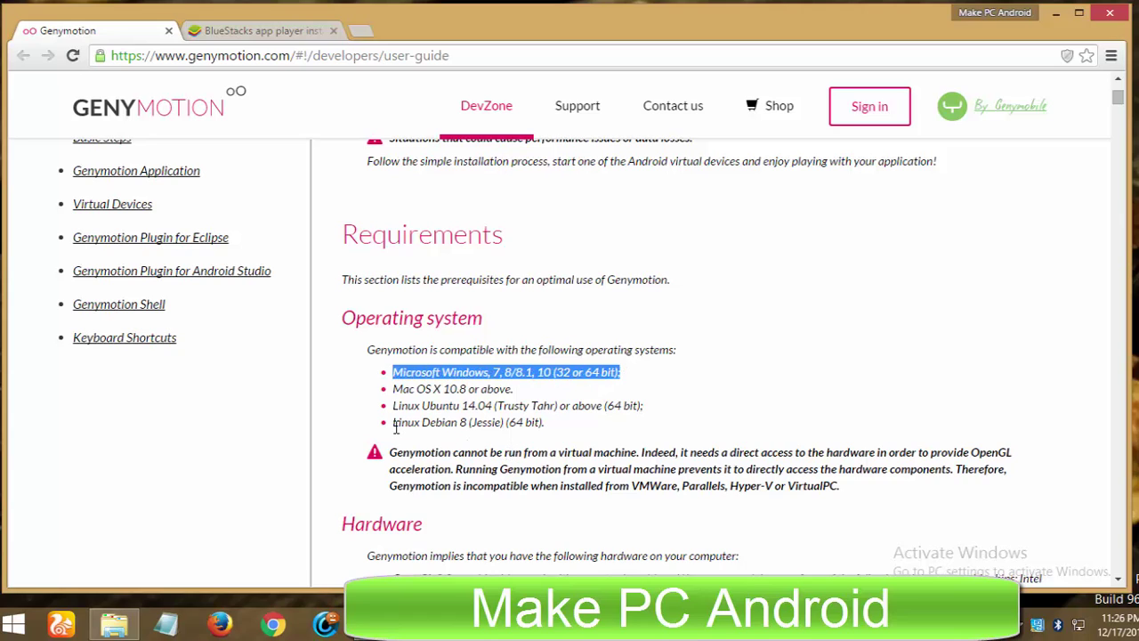
drag(392, 407, 546, 425)
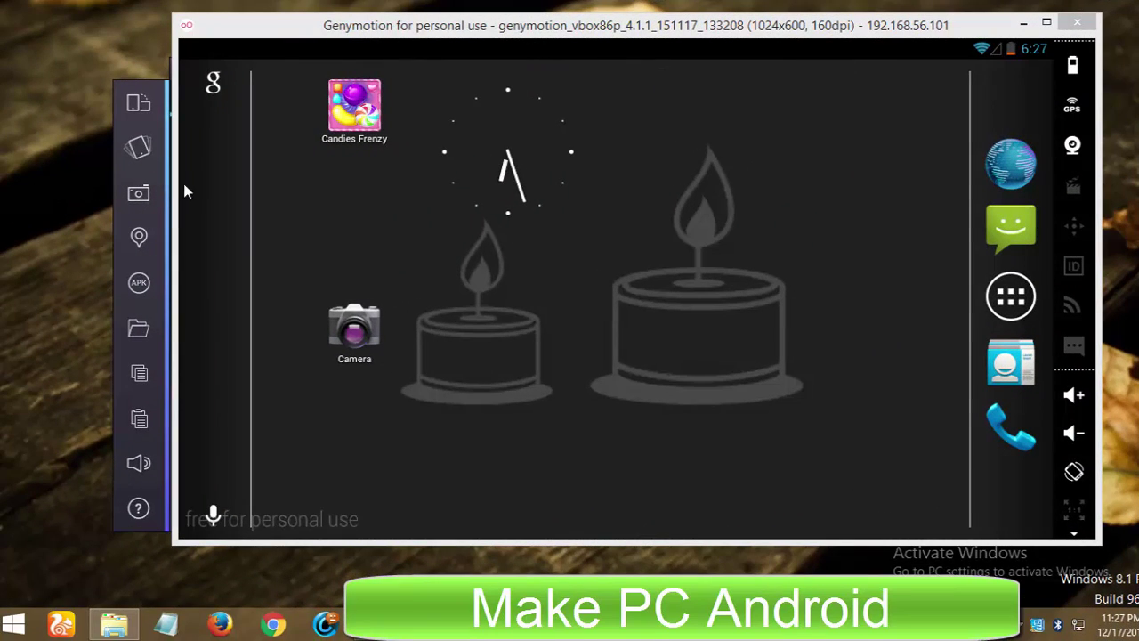
Step: Move the Genymotion device window aside and look through the Android and ADW.Launcher views in BlueStacks
drag(317, 28, 399, 87)
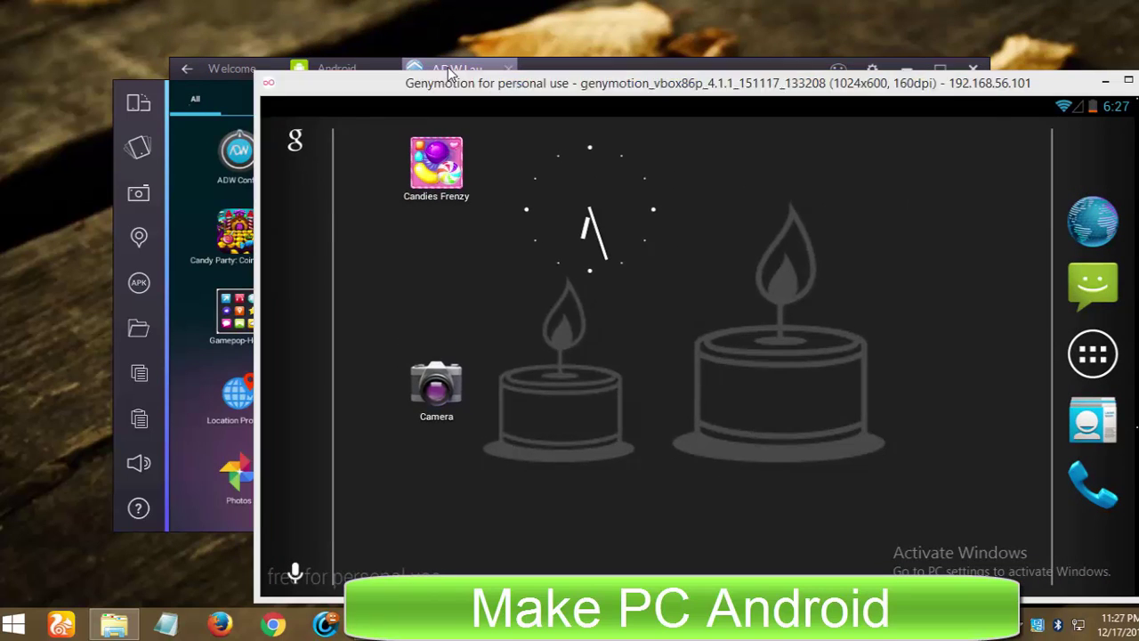
click(350, 68)
click(350, 68)
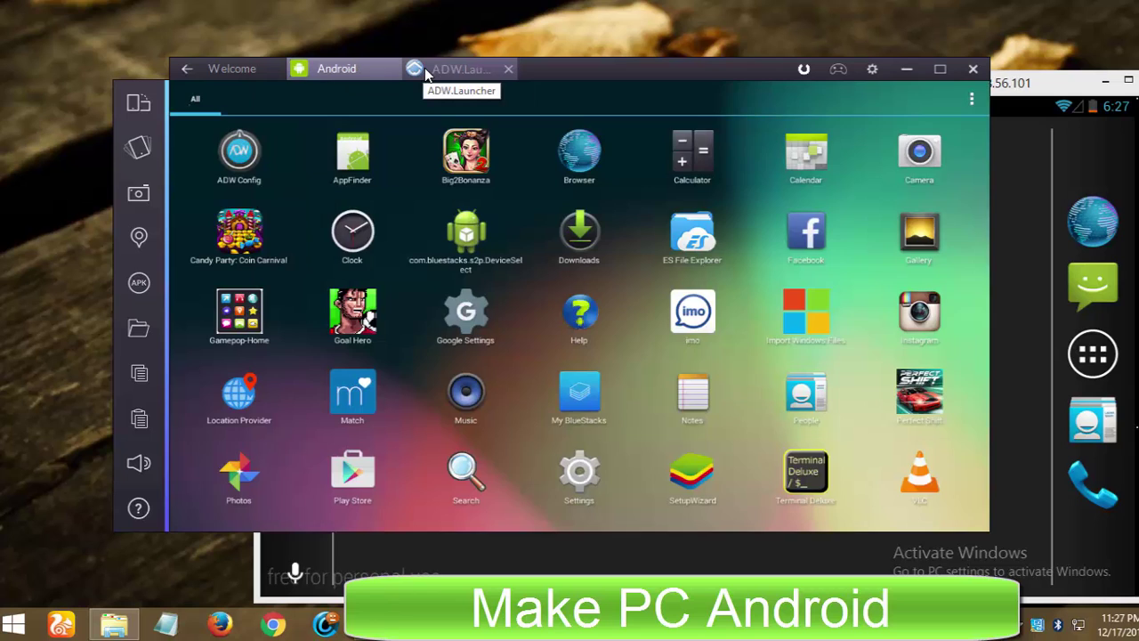
click(424, 69)
click(351, 70)
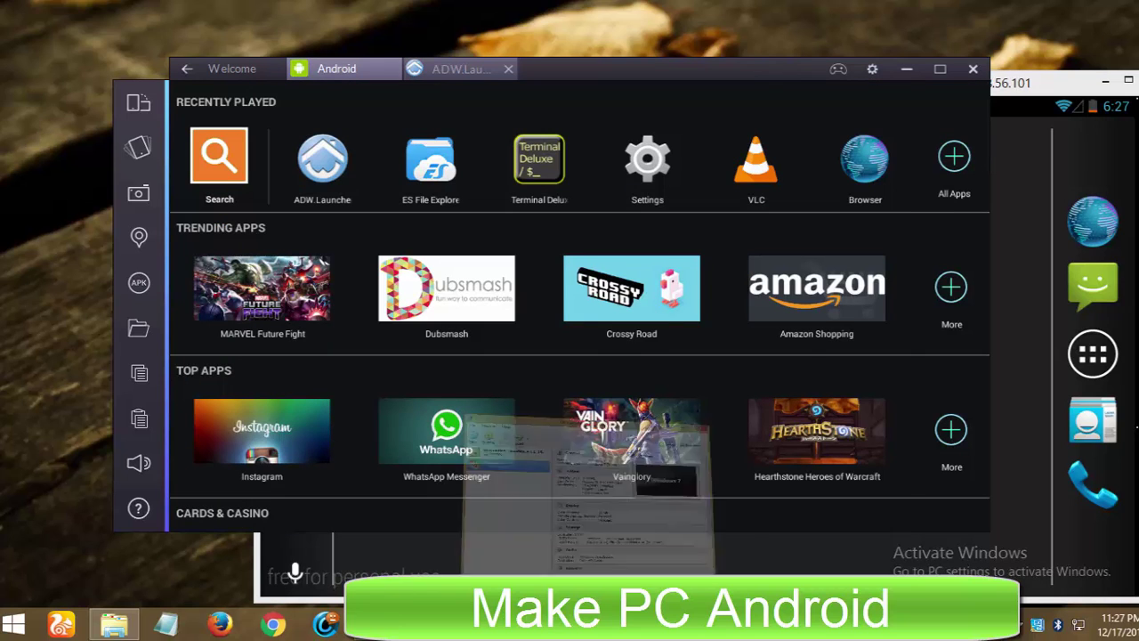
click(589, 623)
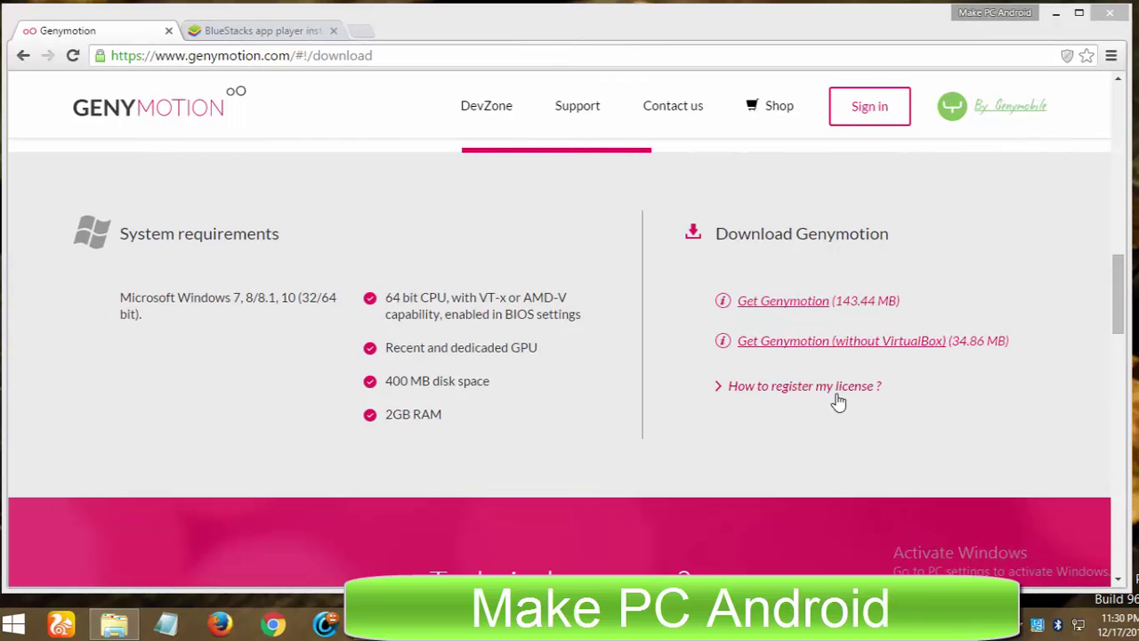
Step: Request the Genymotion download without VirtualBox and dismiss the sign-in dialog
click(854, 347)
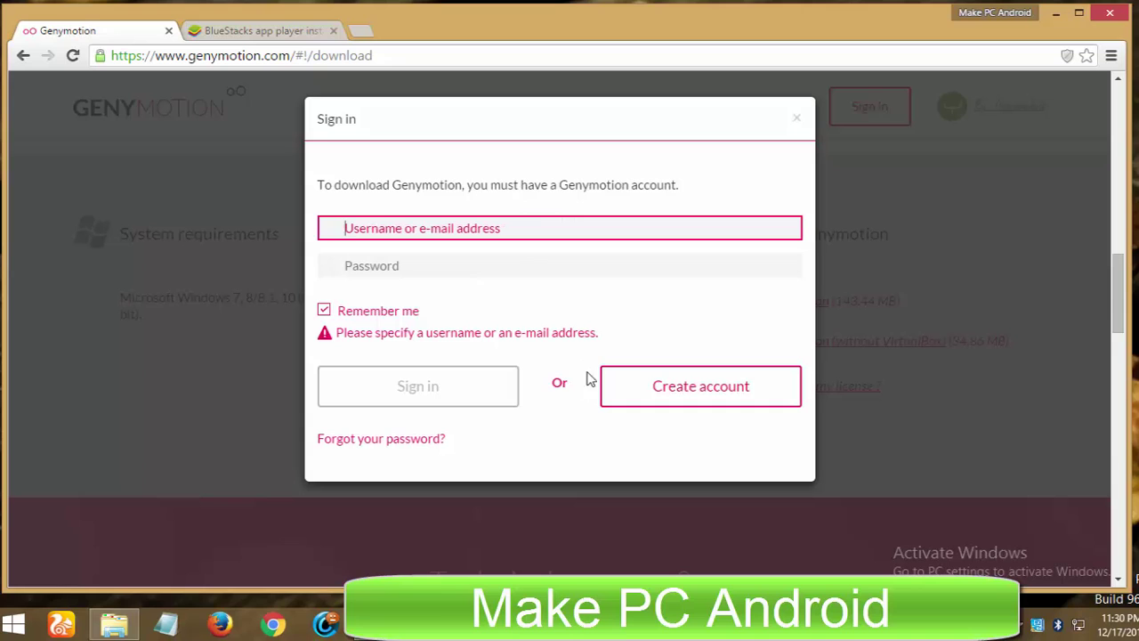
click(796, 118)
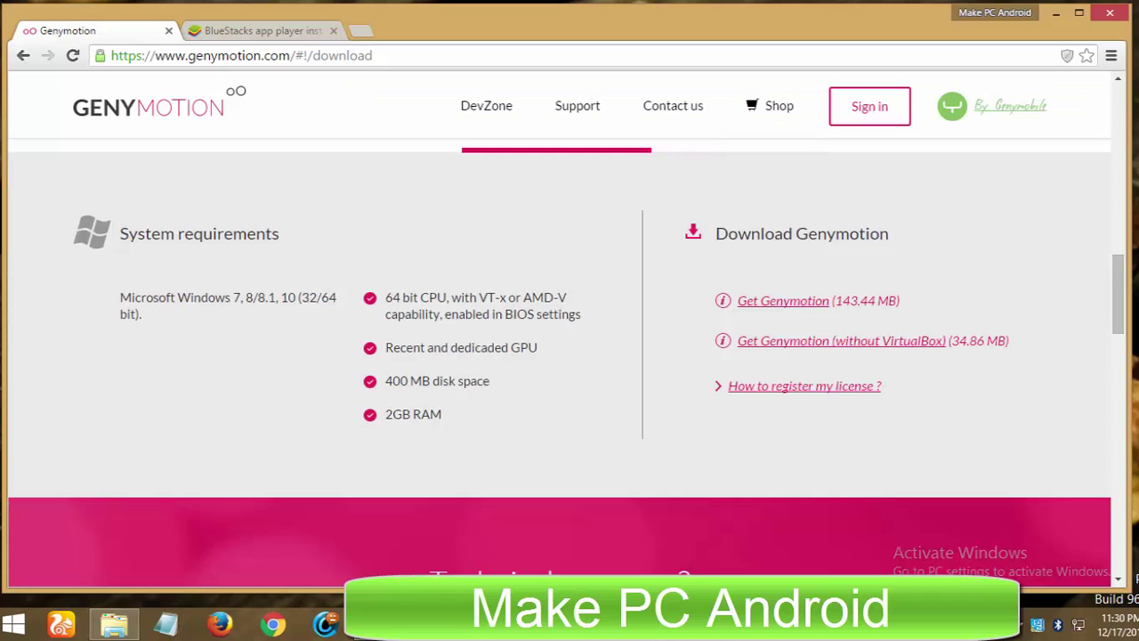
Step: View the virtual machines in Oracle VM VirtualBox Manager, and minimize both it and the browser
key(alt+Tab)
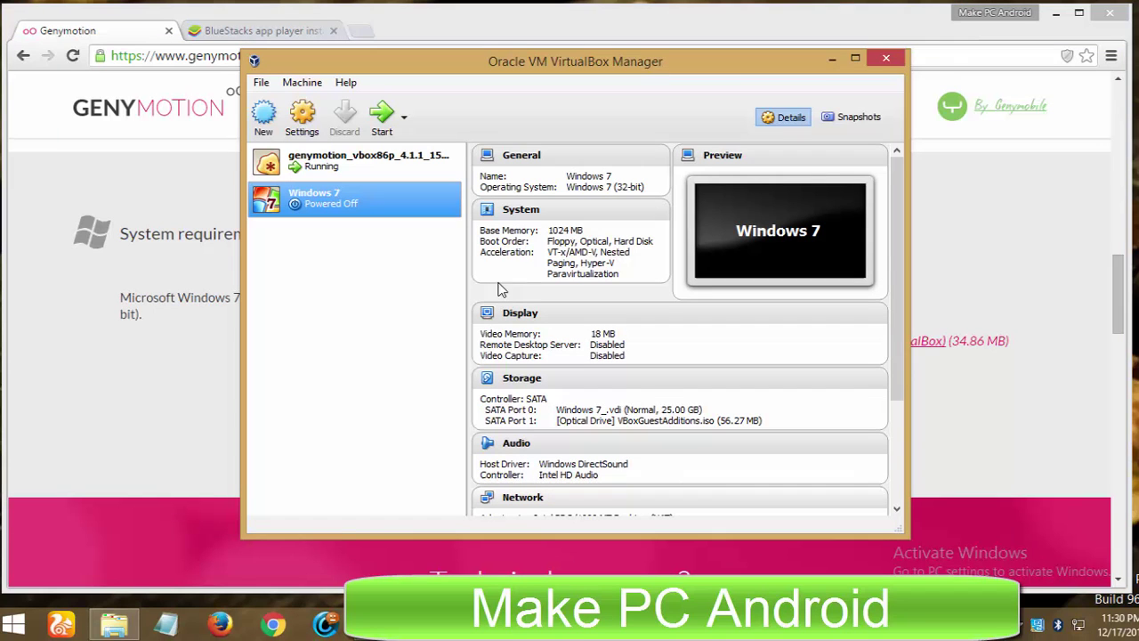
click(832, 58)
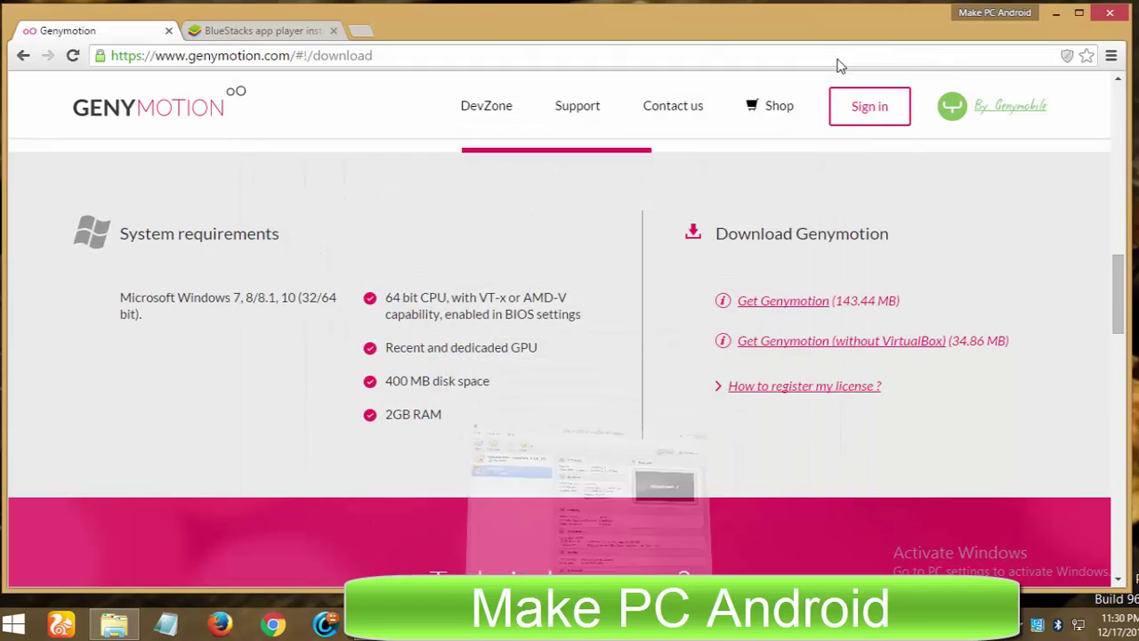
click(1058, 11)
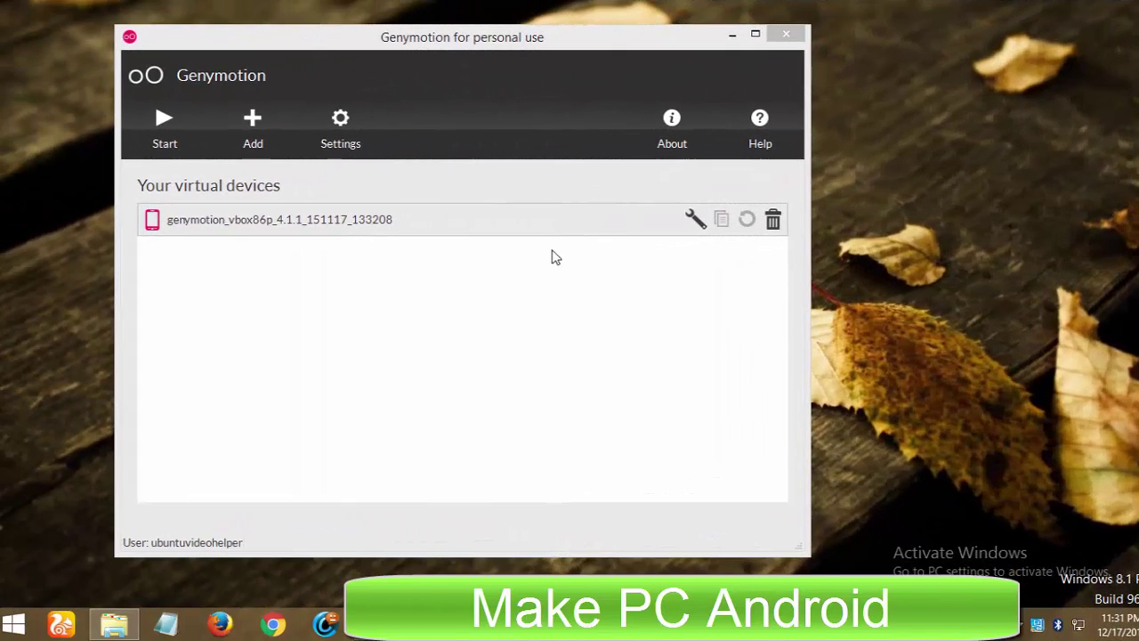
Step: Add a new virtual device from the Custom Phone - 4.1.1 - API 16 - 768x1280 template, keeping the suggested name
click(257, 116)
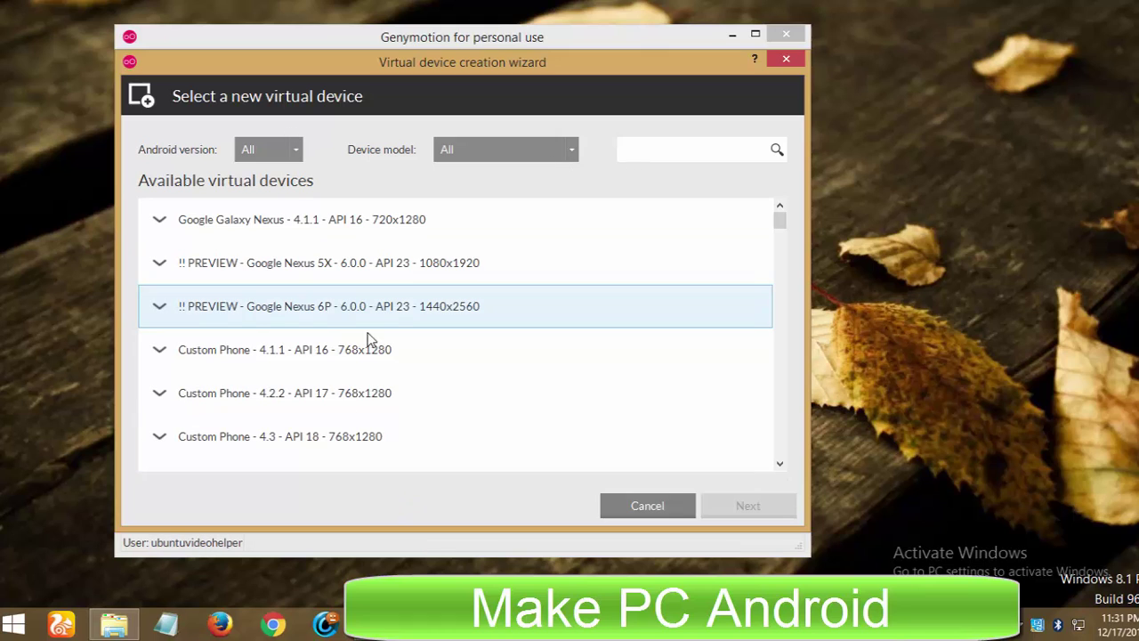
double_click(322, 351)
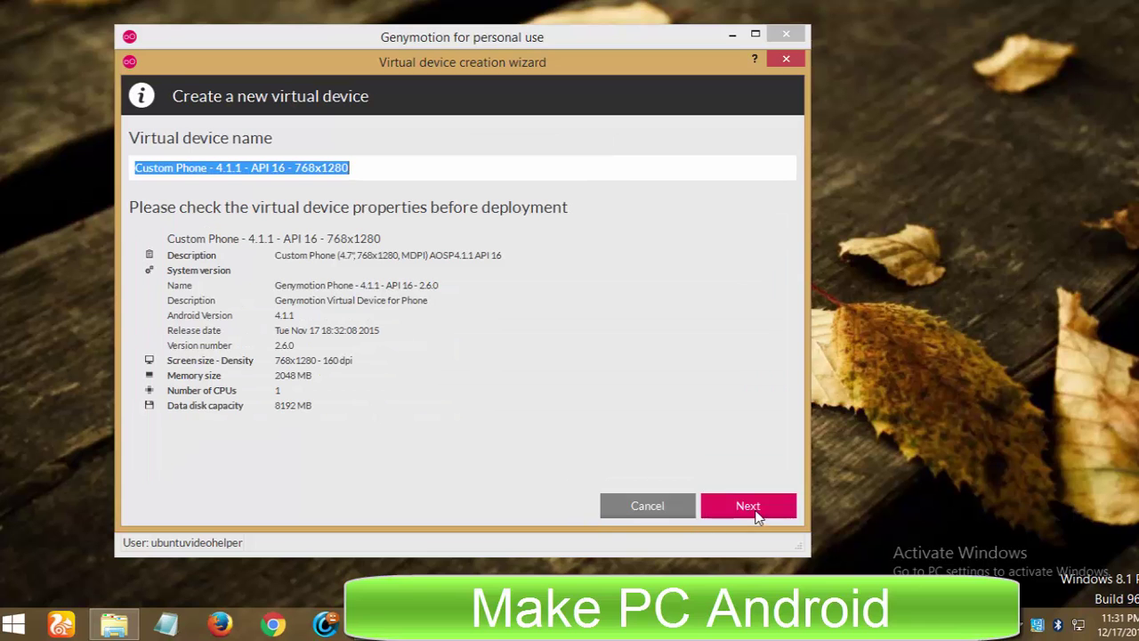
click(740, 505)
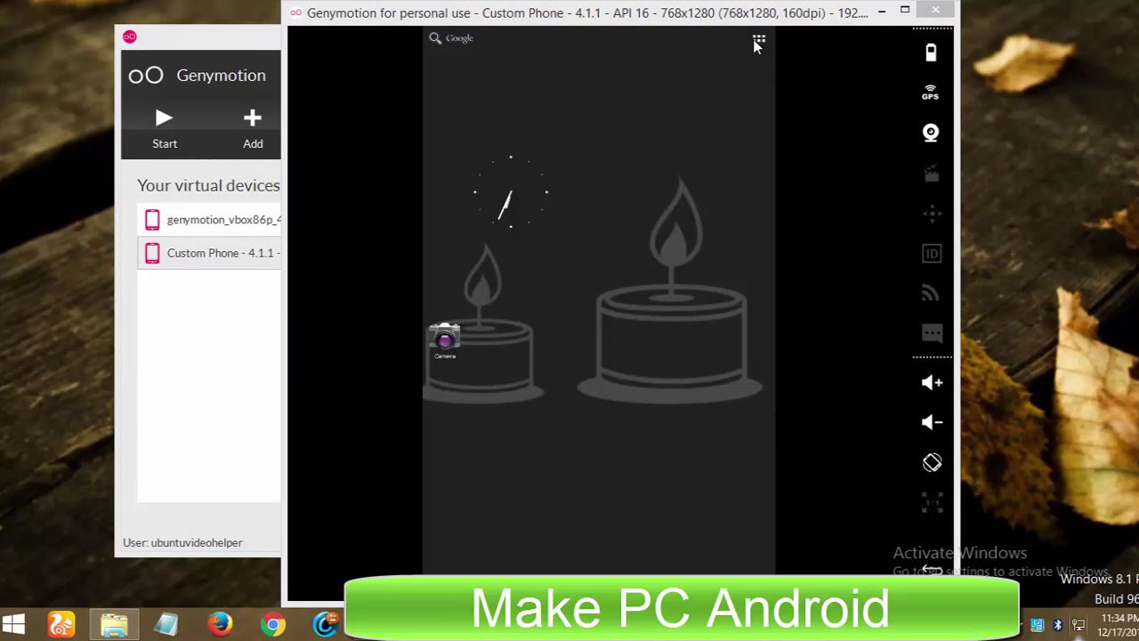
Step: Open the app drawer on the Custom Phone device and go through its apps to the widgets page
click(756, 45)
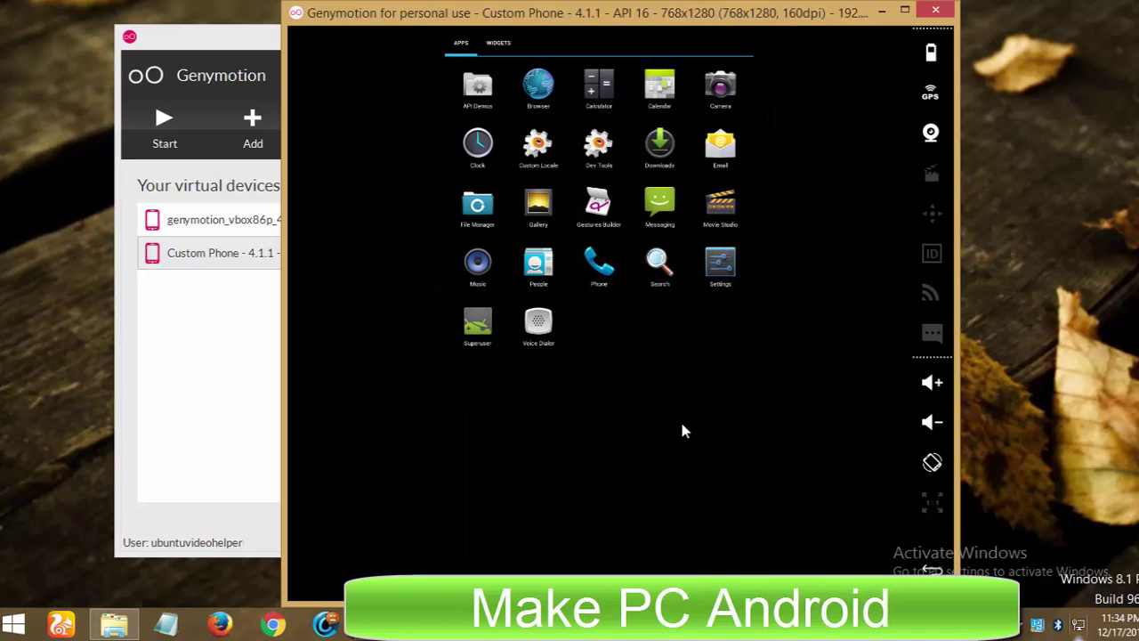
drag(682, 425, 422, 398)
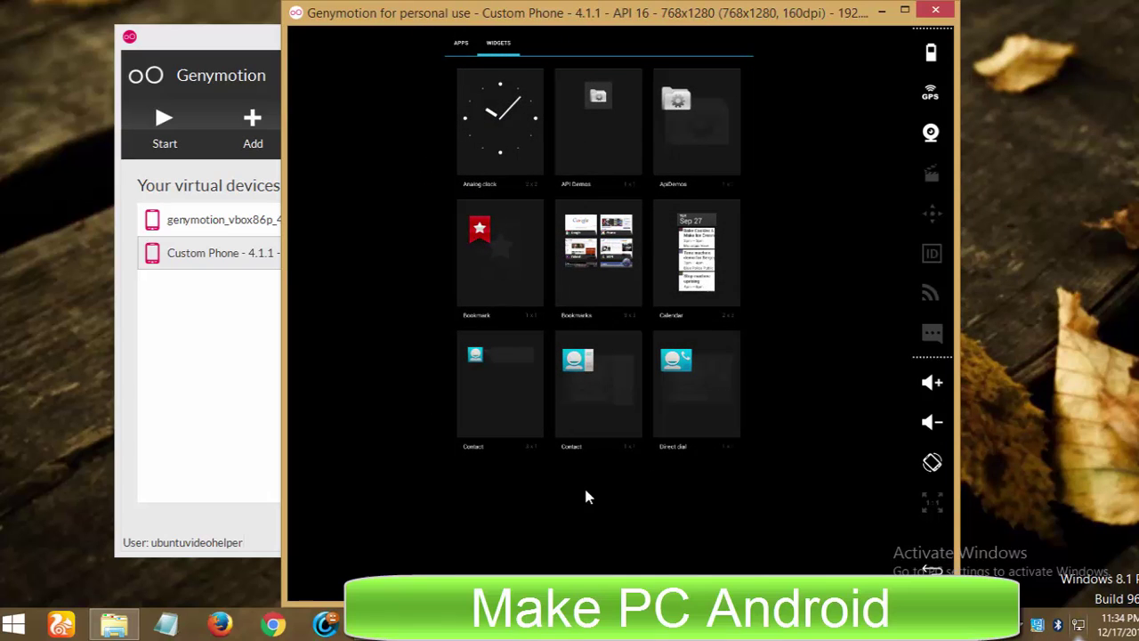
Step: Close the VirtualBox Manager and launch the Play Store from ADW.Launcher in BlueStacks
drag(521, 506, 738, 504)
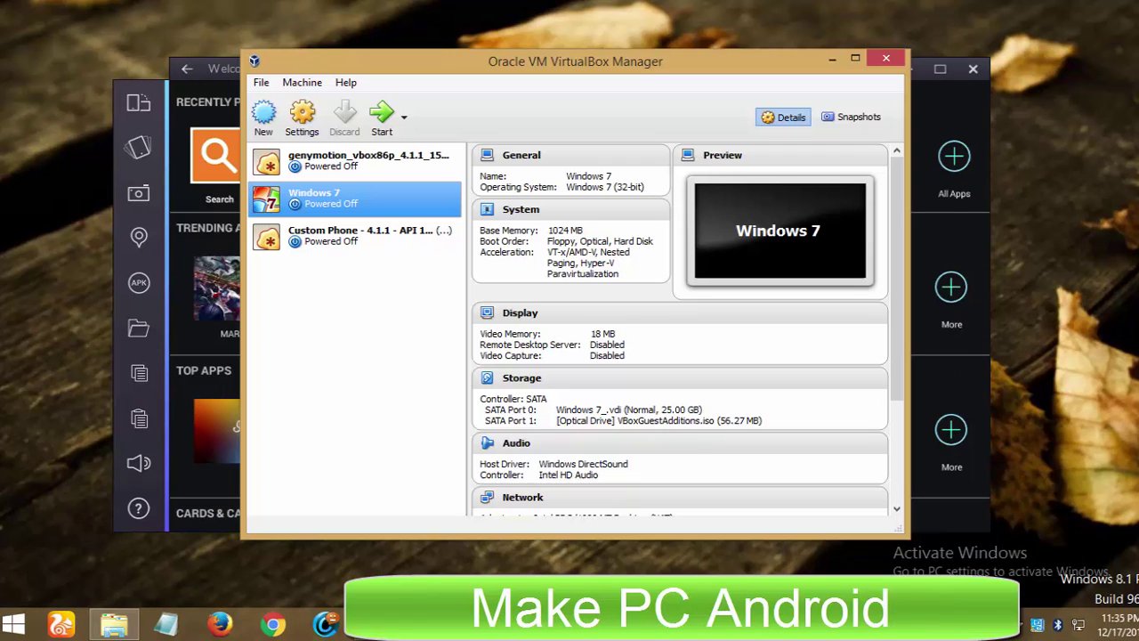
click(888, 58)
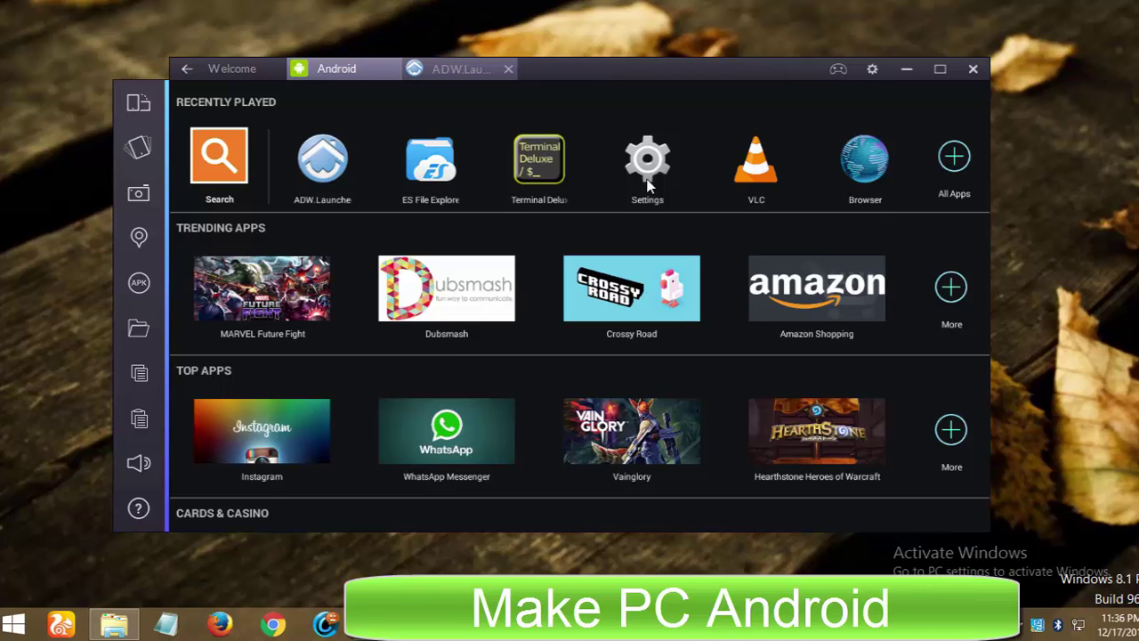
click(463, 62)
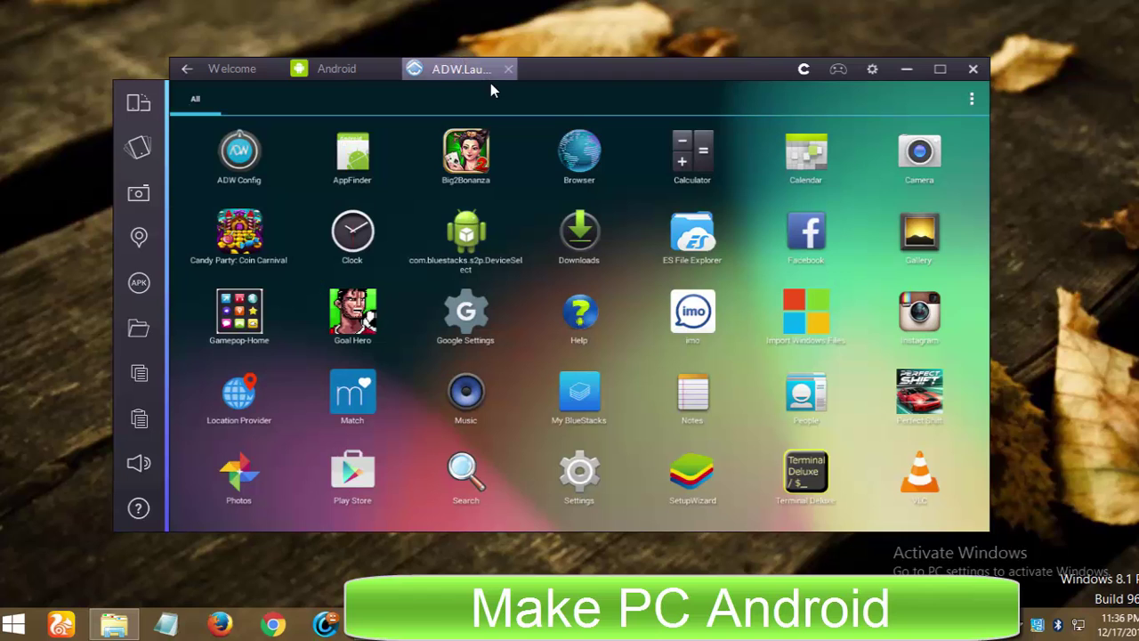
click(364, 486)
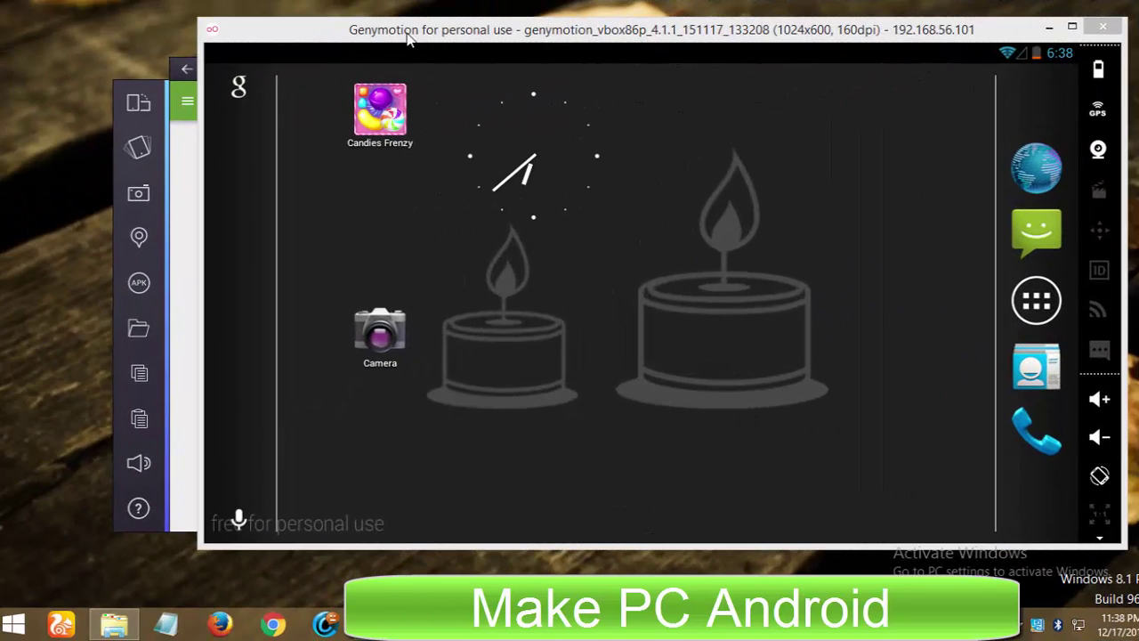
Step: Rearrange the Genymotion device and BlueStacks windows so they are offset, with BlueStacks in front
drag(409, 36, 255, 103)
click(580, 75)
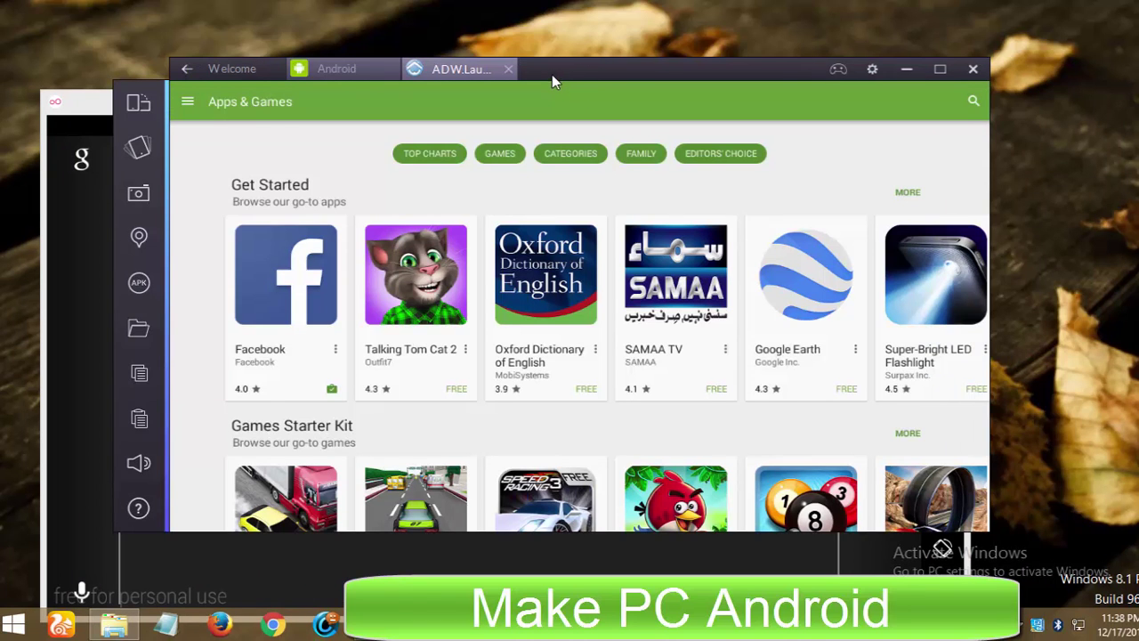
drag(551, 75, 622, 32)
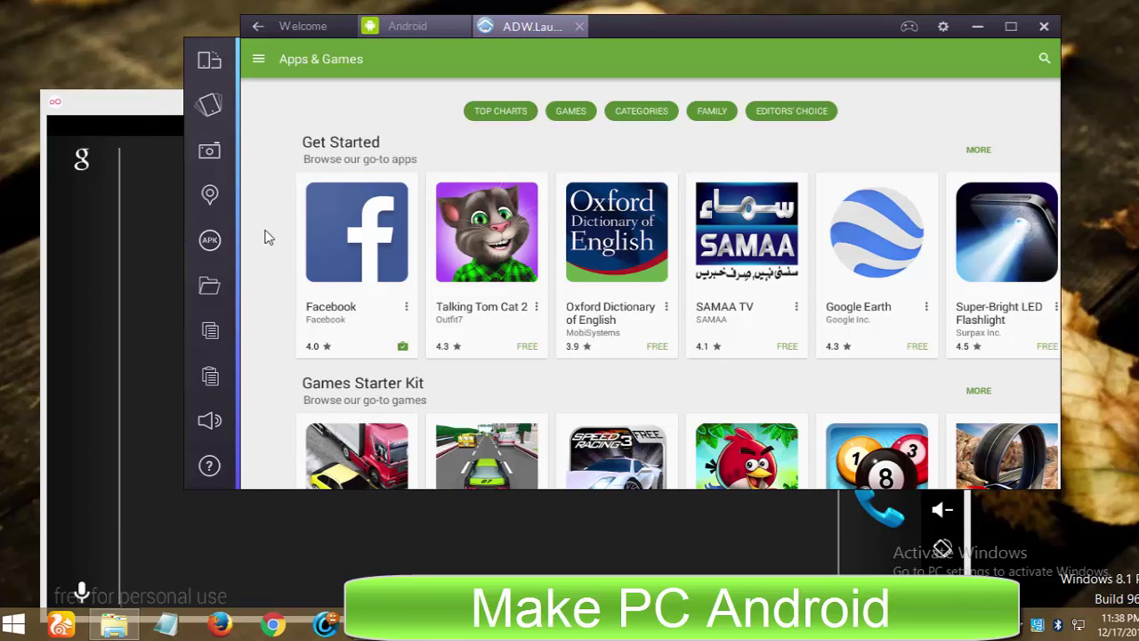
Step: Look through the Apps & Games page of the Play Store in BlueStacks
scroll(534, 289, down, 2)
scroll(533, 287, down, 8)
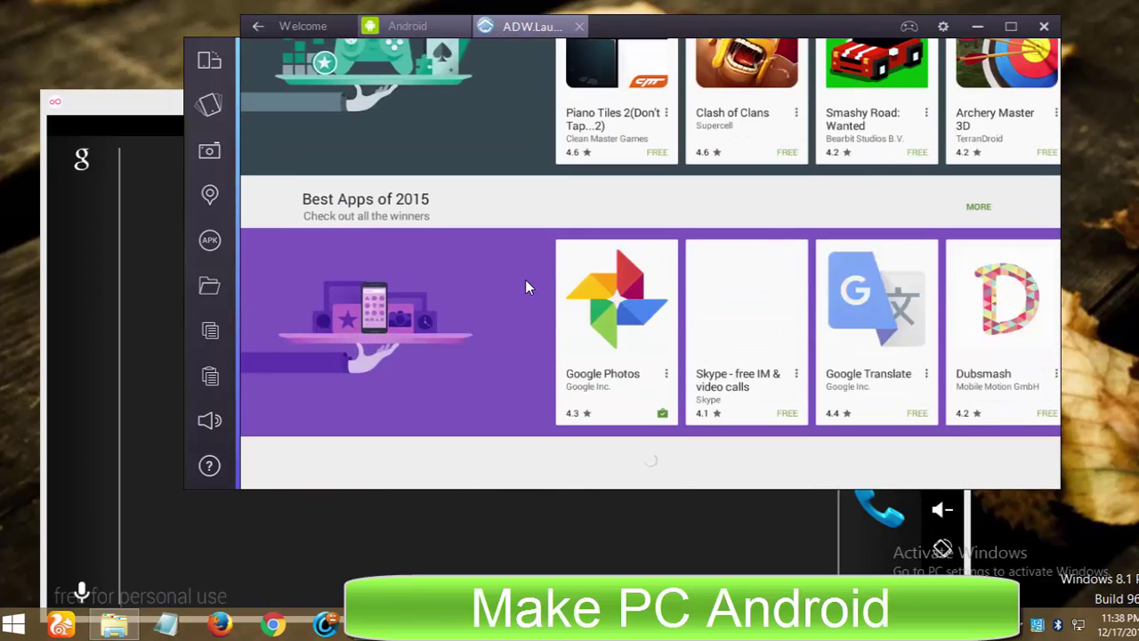
scroll(525, 287, up, 10)
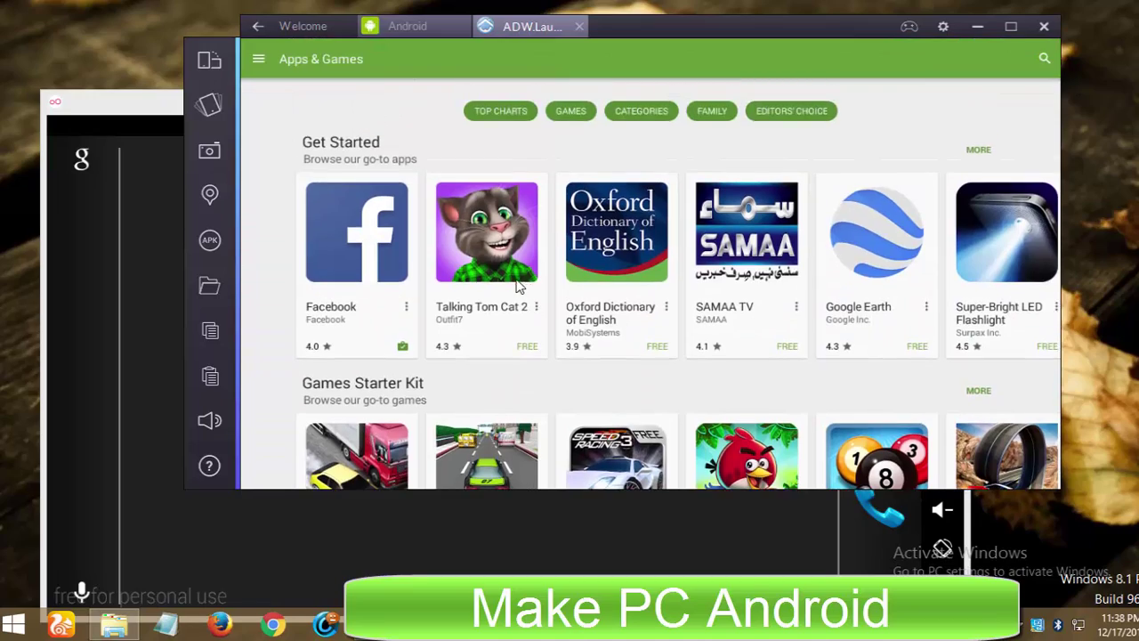
scroll(521, 287, down, 5)
Step: Alternate between Genymotion's virtual device list and the BlueStacks window to compare the two programs
click(129, 227)
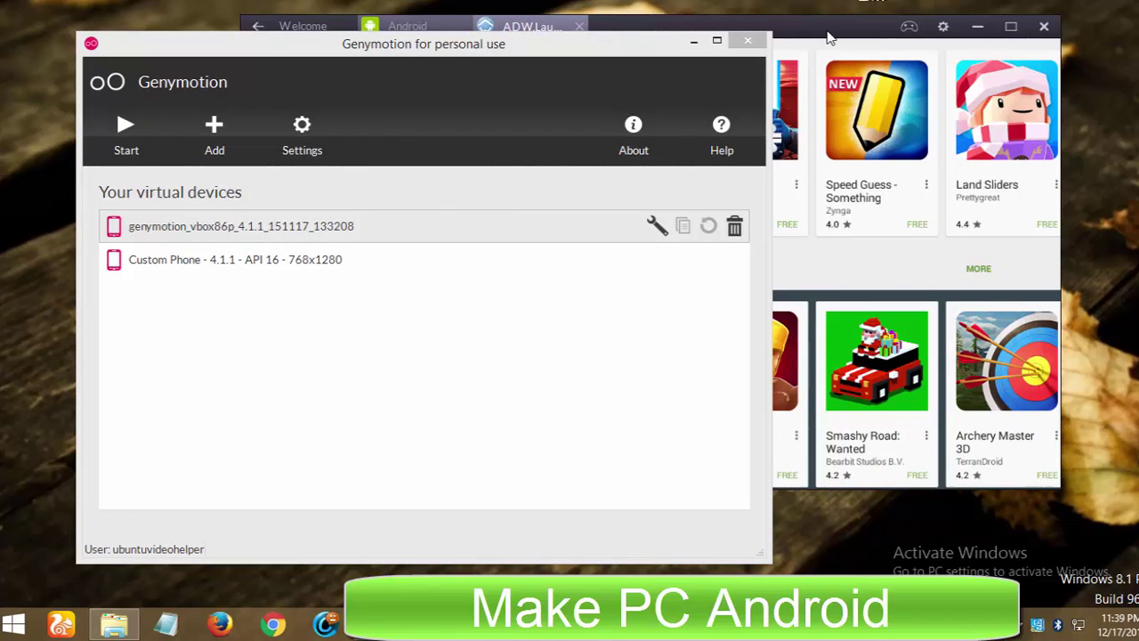
click(819, 40)
click(164, 366)
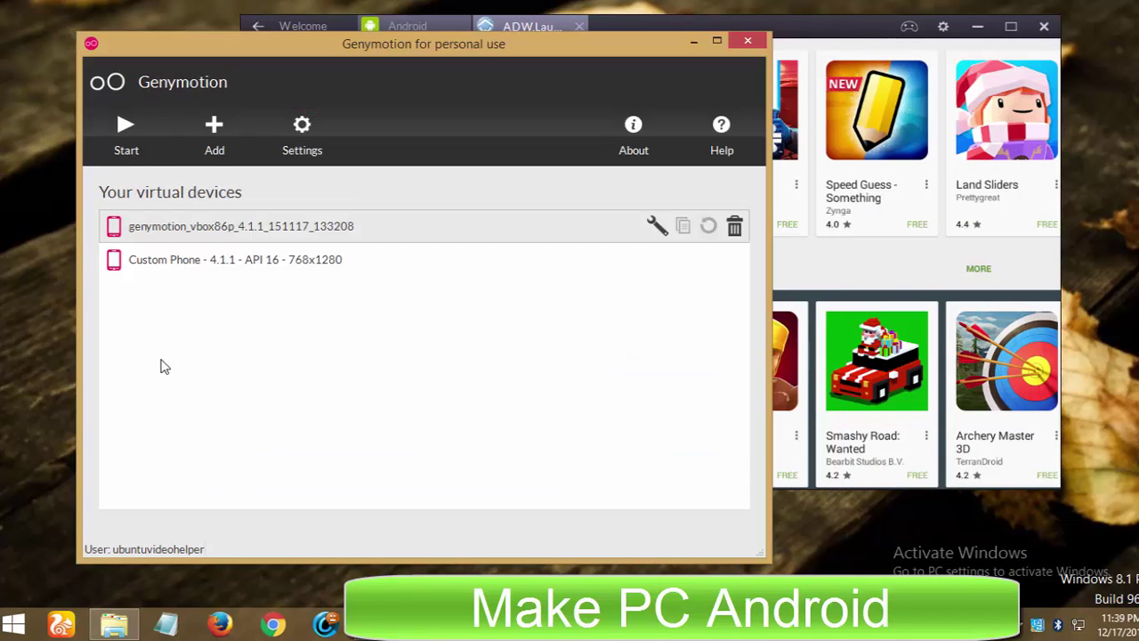
click(155, 165)
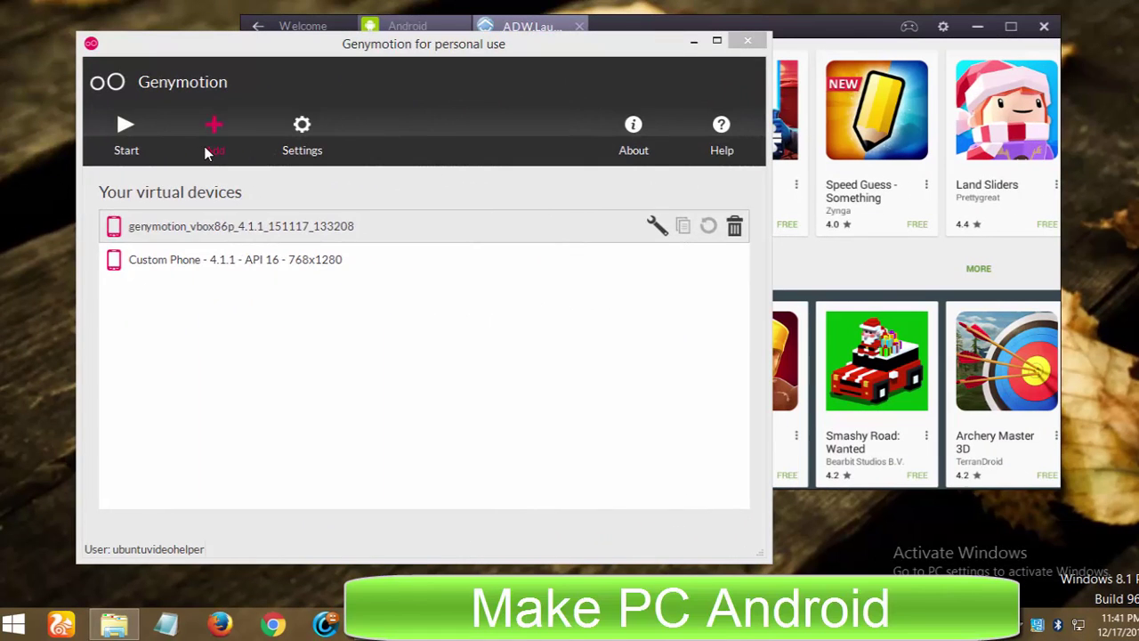
Step: Start adding a virtual device in Genymotion and review the available Android versions and device models
click(207, 154)
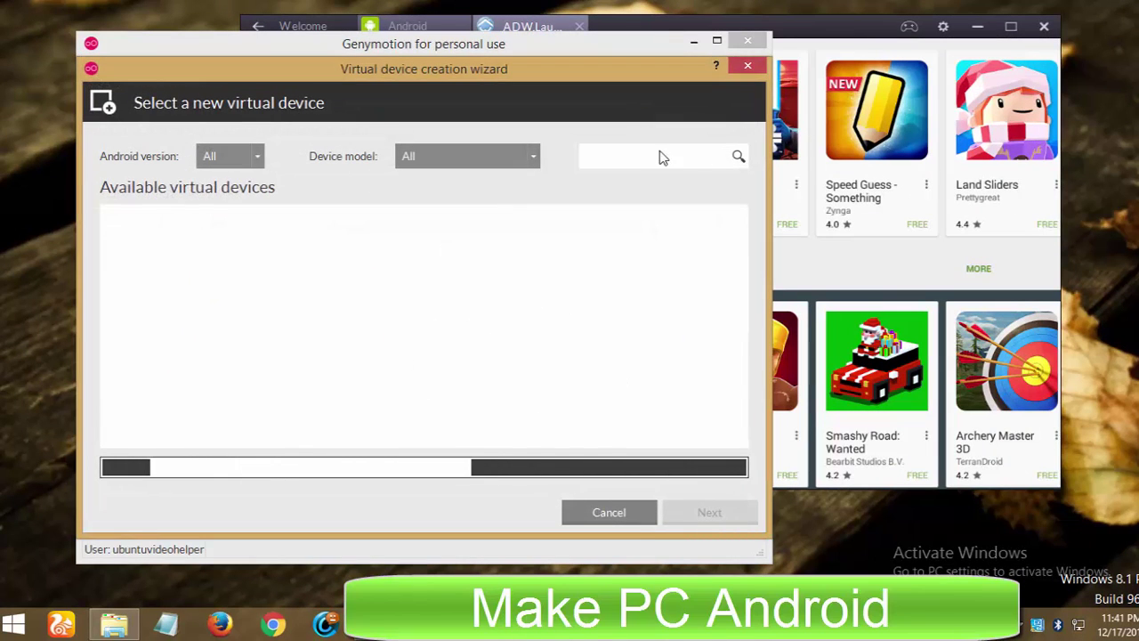
click(247, 158)
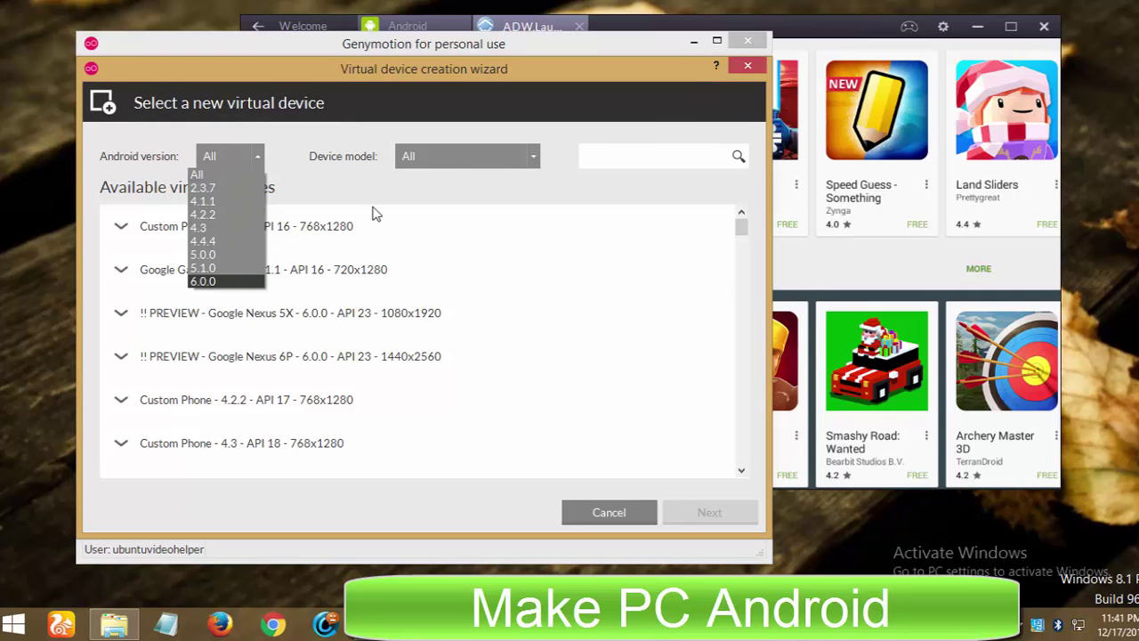
click(447, 169)
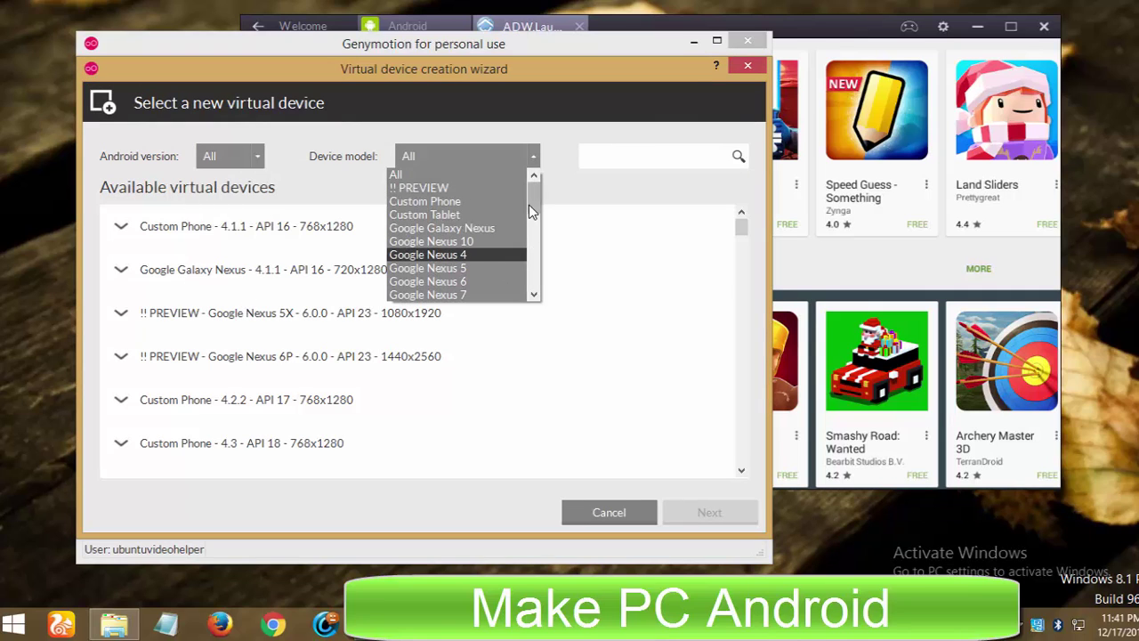
drag(534, 192, 533, 281)
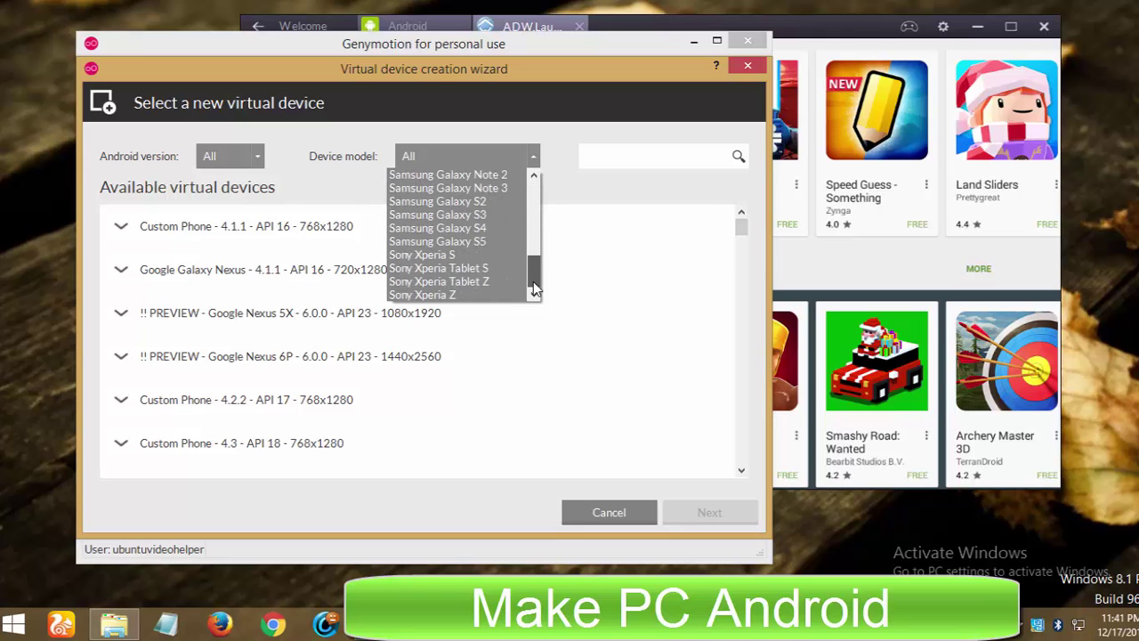
click(580, 196)
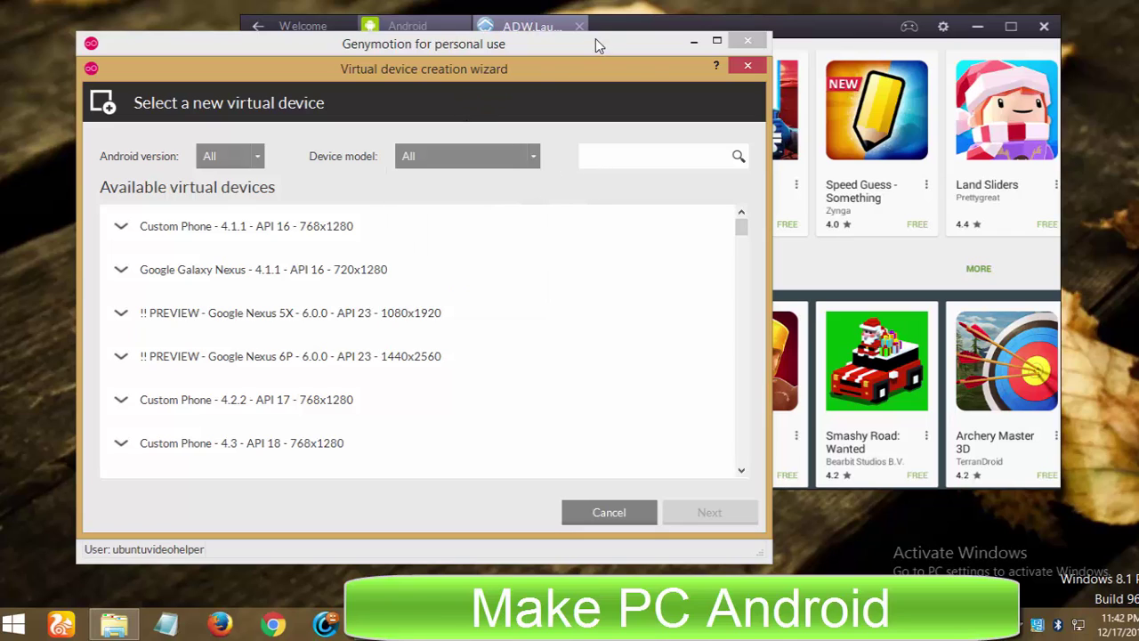
Step: Move the virtual device creation wizard aside and switch to the BlueStacks window
click(696, 41)
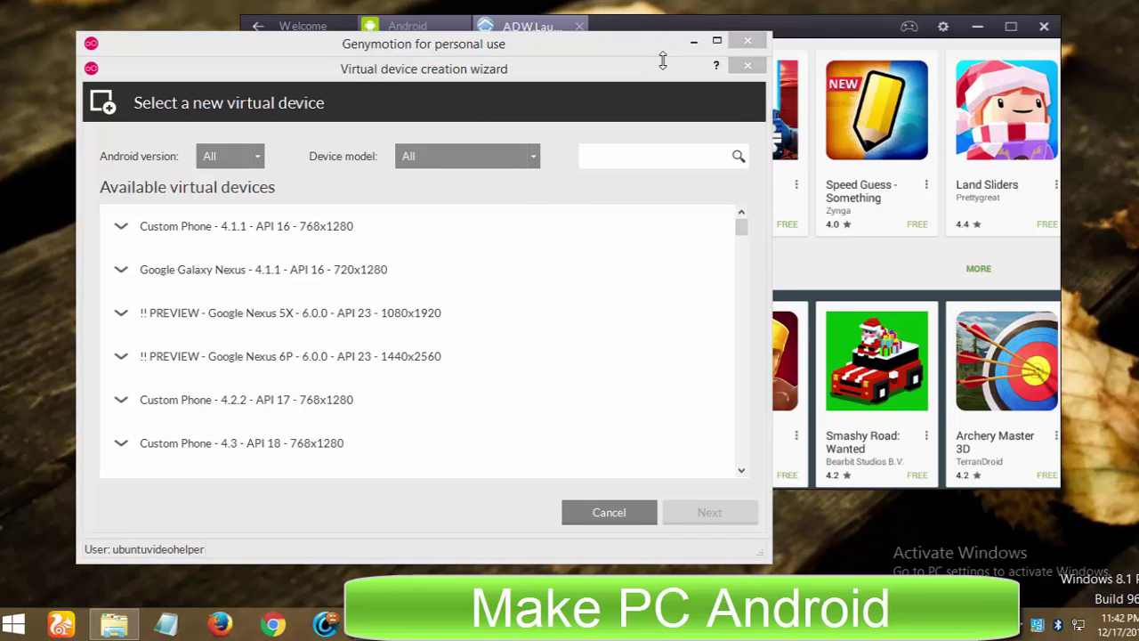
drag(651, 78, 581, 78)
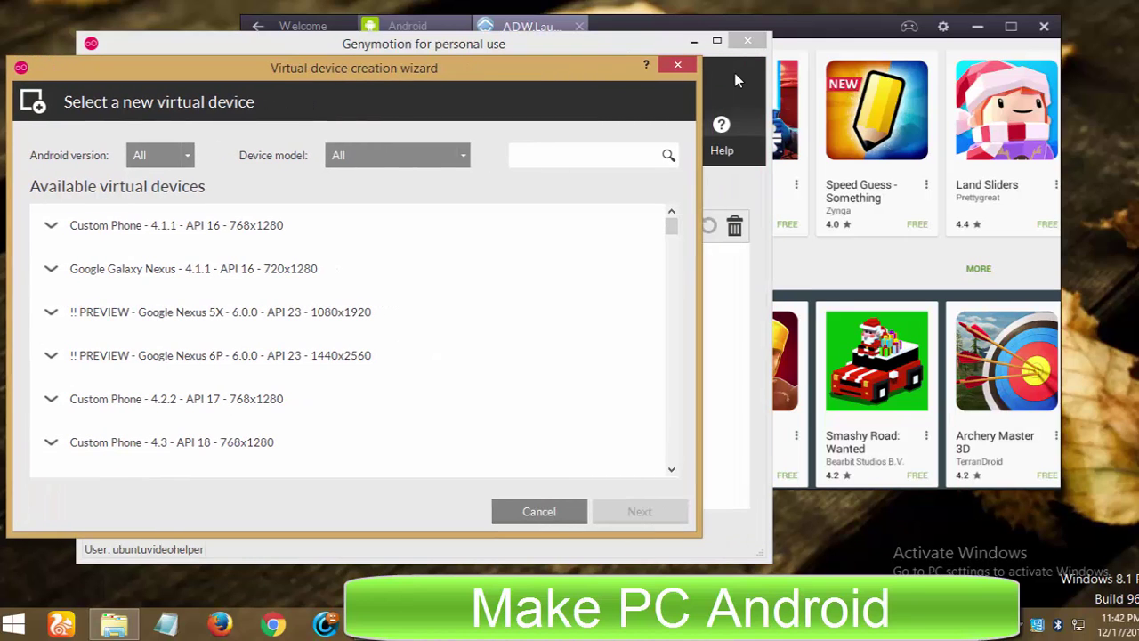
click(844, 38)
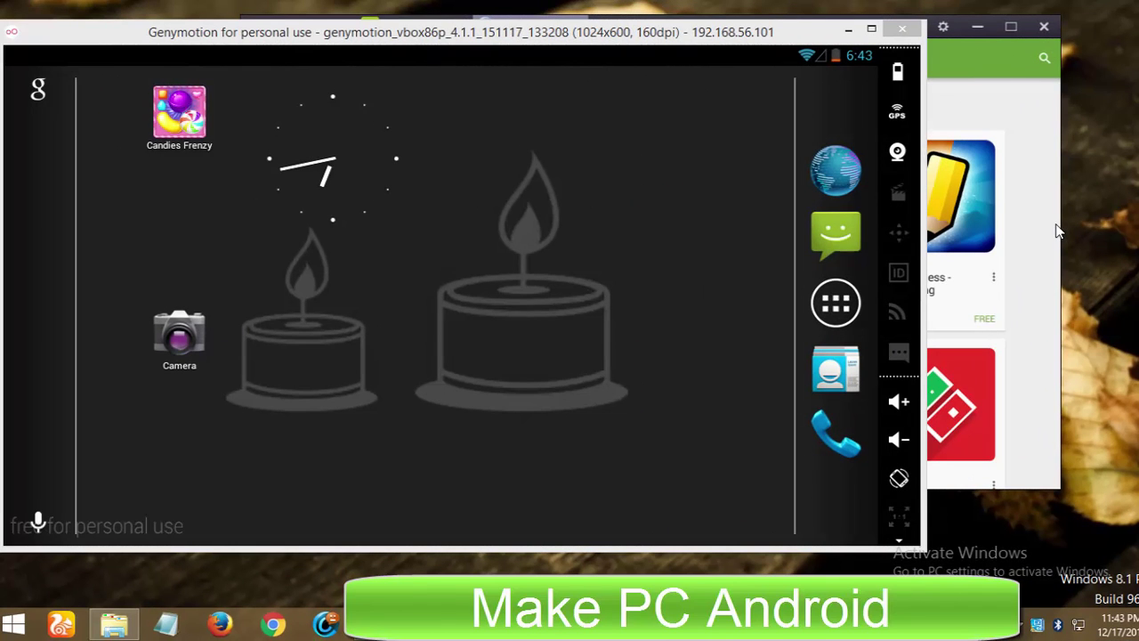
Step: Bring the running Genymotion device to the front and launch the Play Store from its app drawer
click(1057, 230)
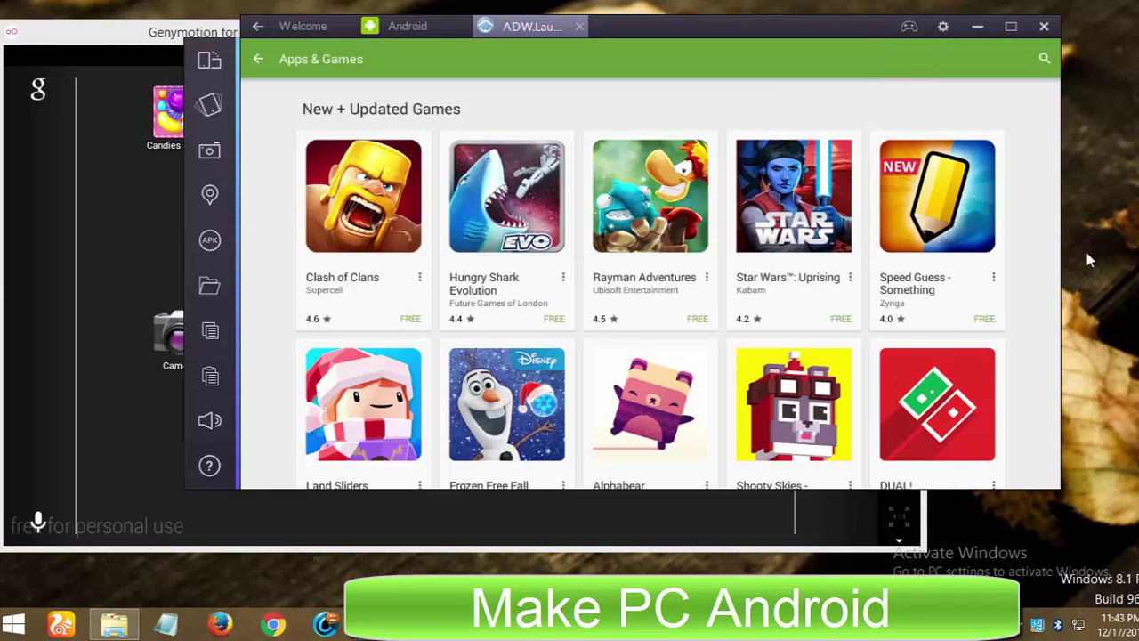
click(44, 263)
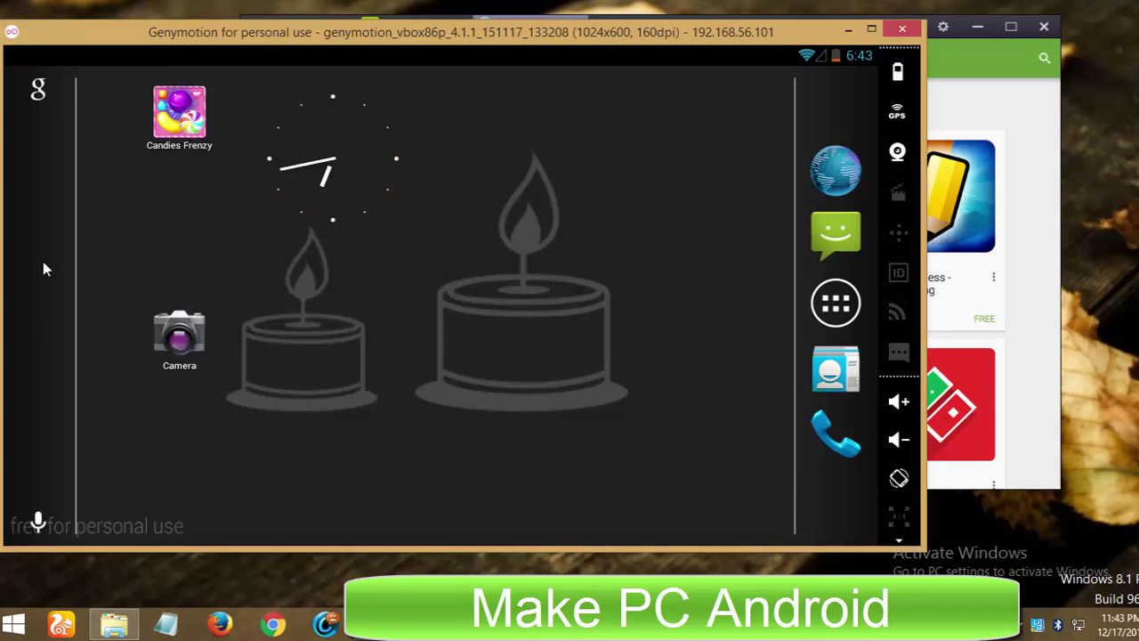
click(837, 305)
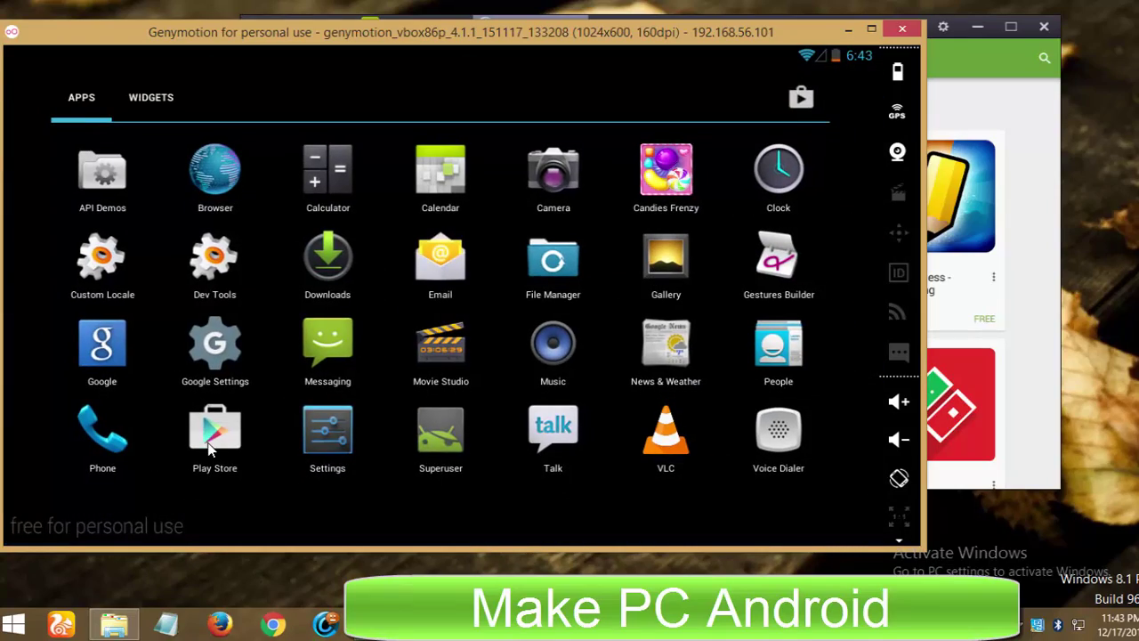
click(212, 438)
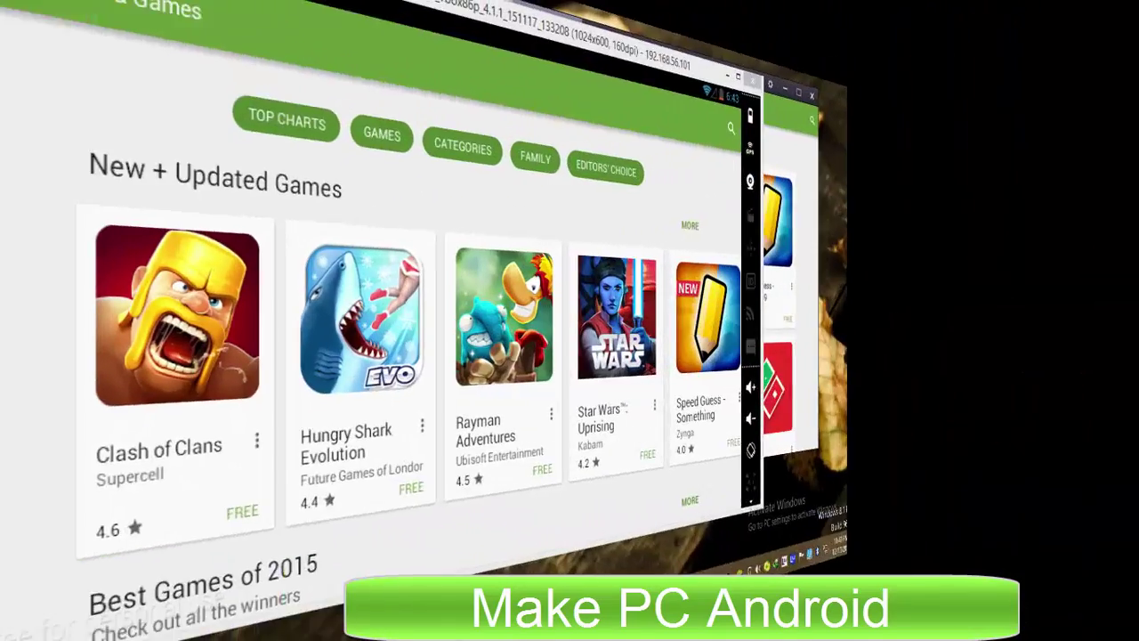
Step: Switch to BlueStacks and look through the New + Updated Games list in its Play Store
click(1057, 189)
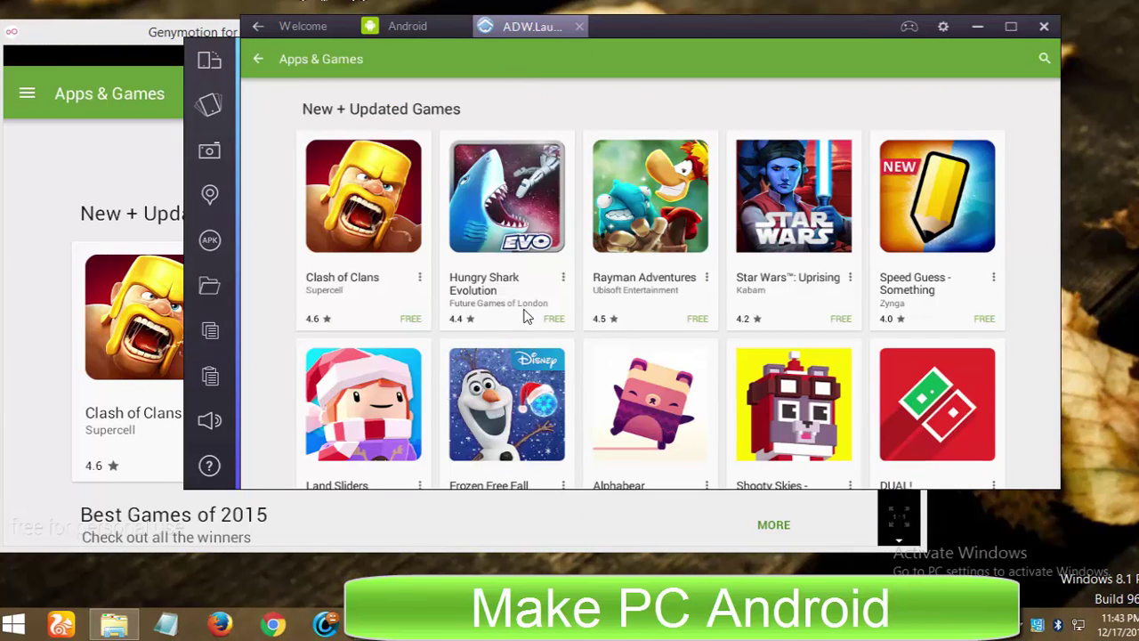
scroll(525, 316, down, 5)
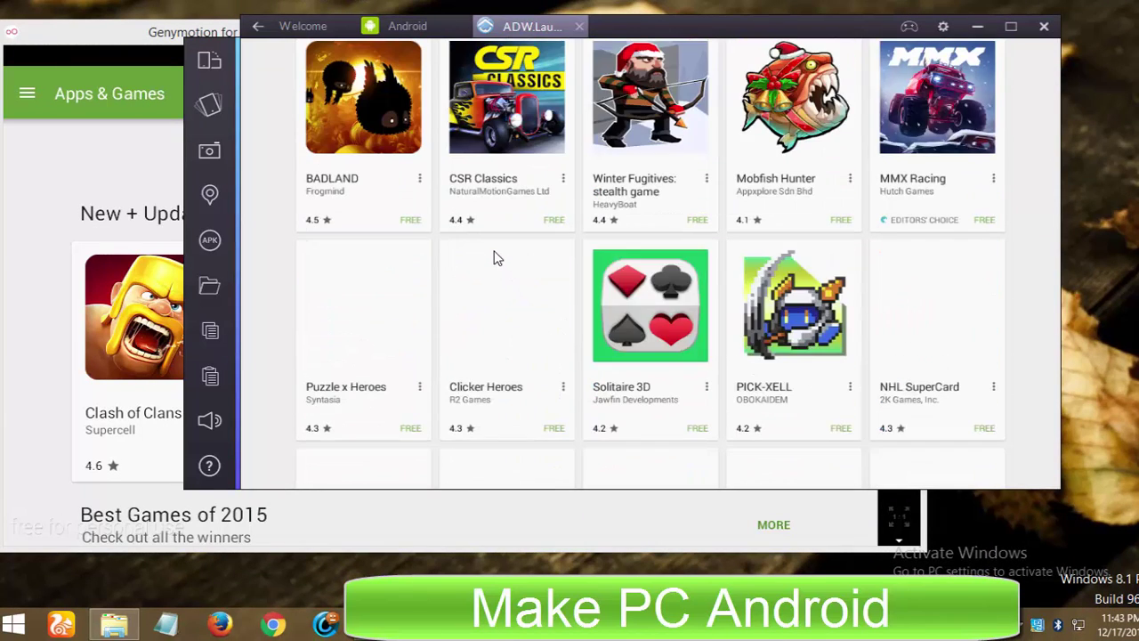
scroll(494, 257, down, 6)
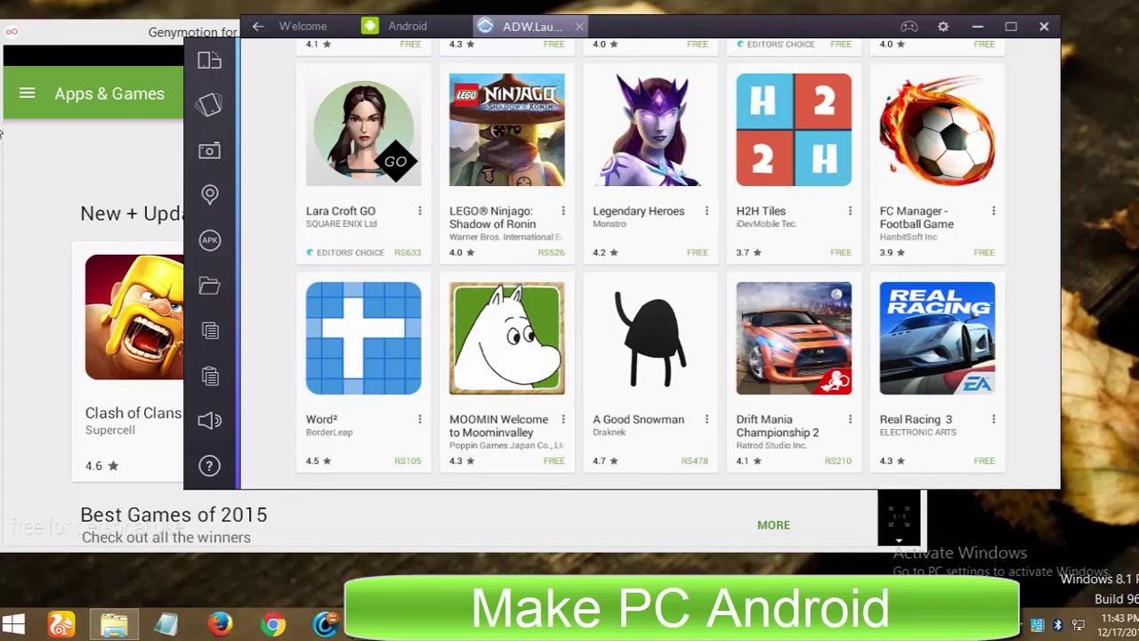
Step: Compare the Play Store in the Genymotion and BlueStacks windows, moving BlueStacks farther off the Genymotion device
click(146, 31)
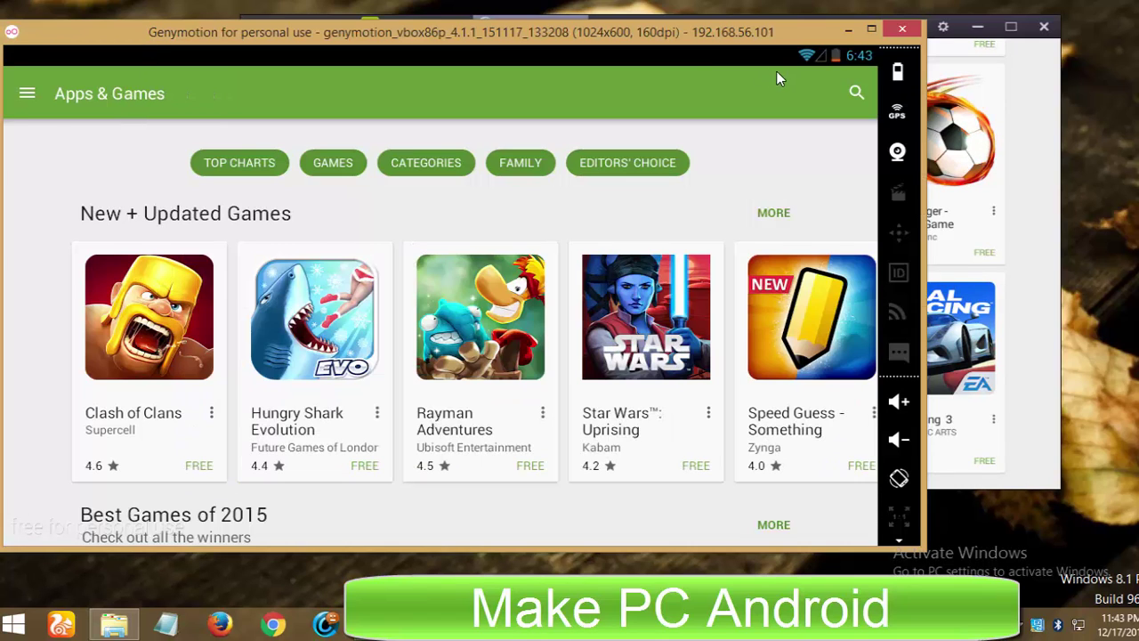
click(1035, 81)
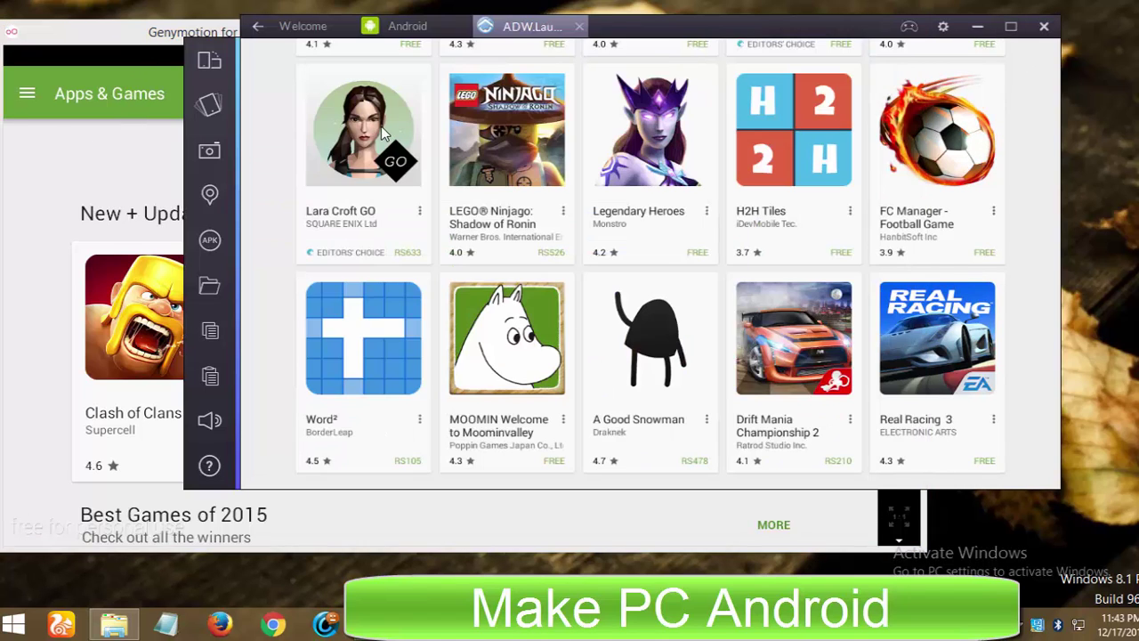
click(166, 26)
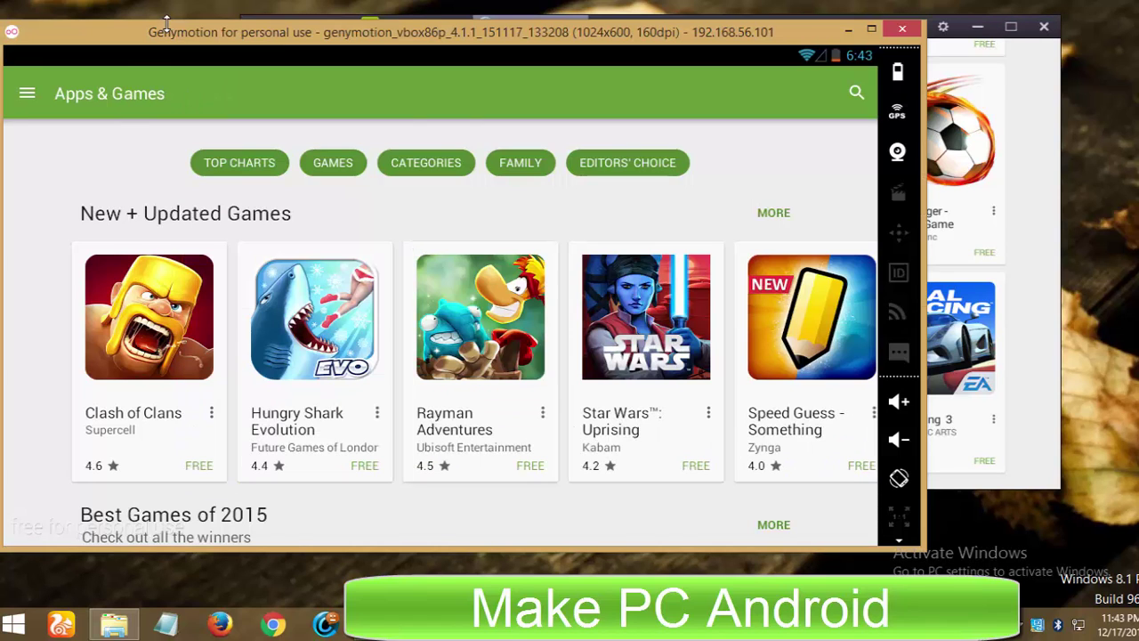
click(1044, 144)
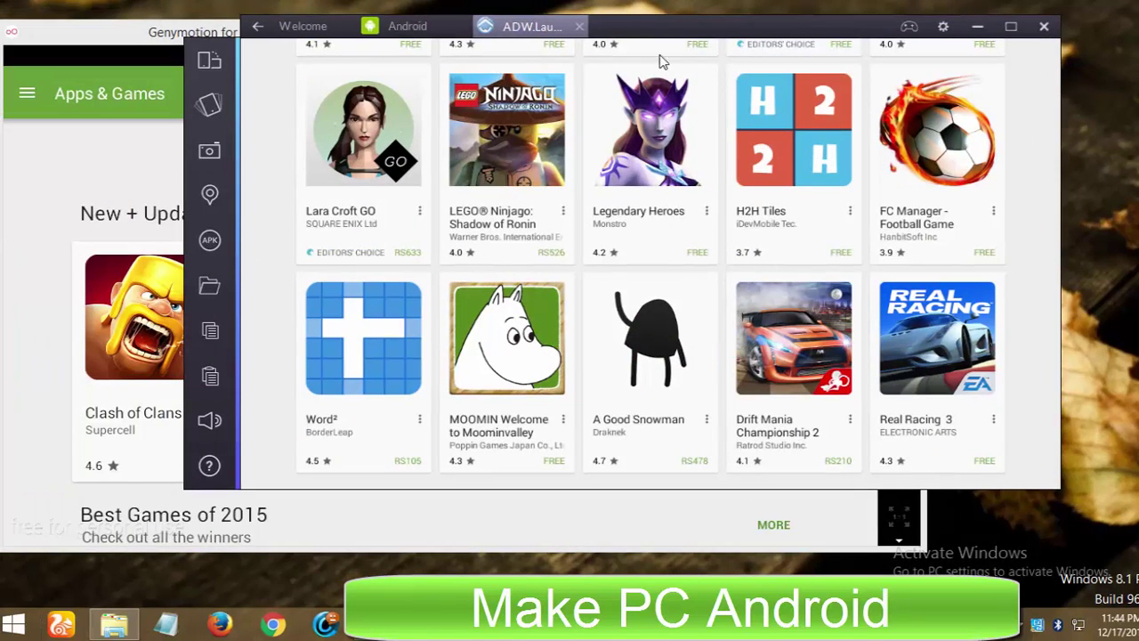
drag(643, 32, 735, 34)
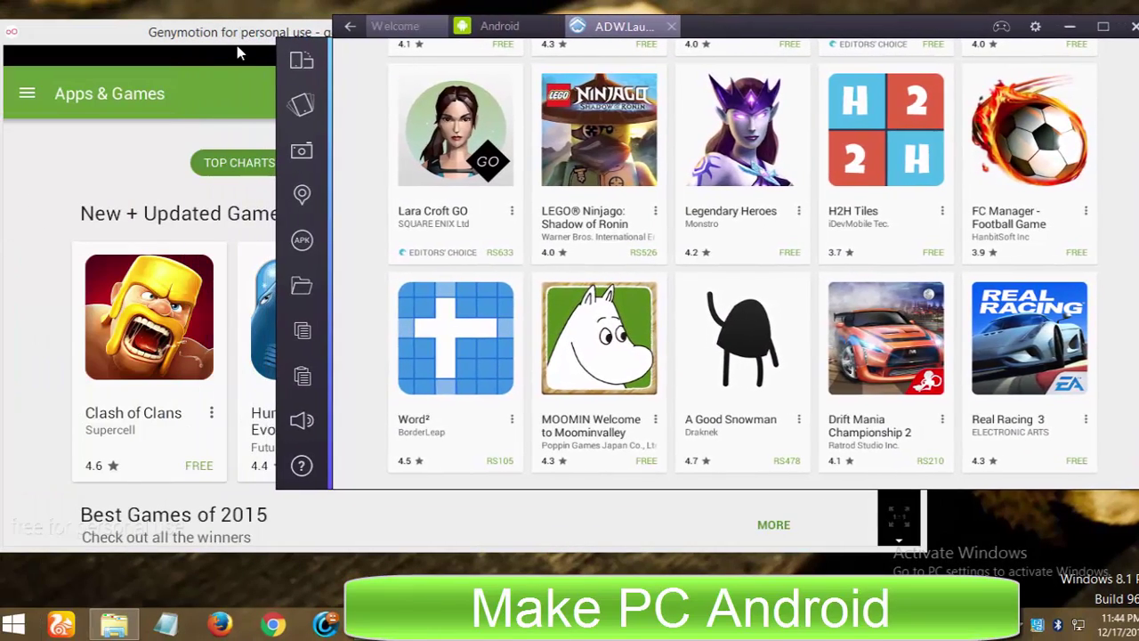
click(225, 49)
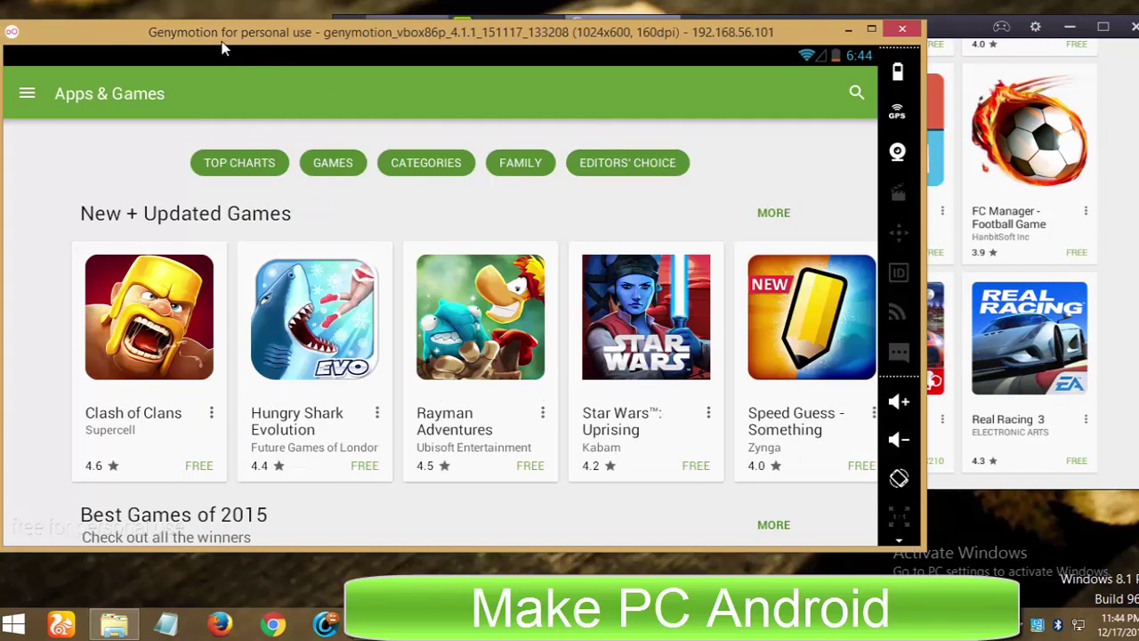
click(1124, 267)
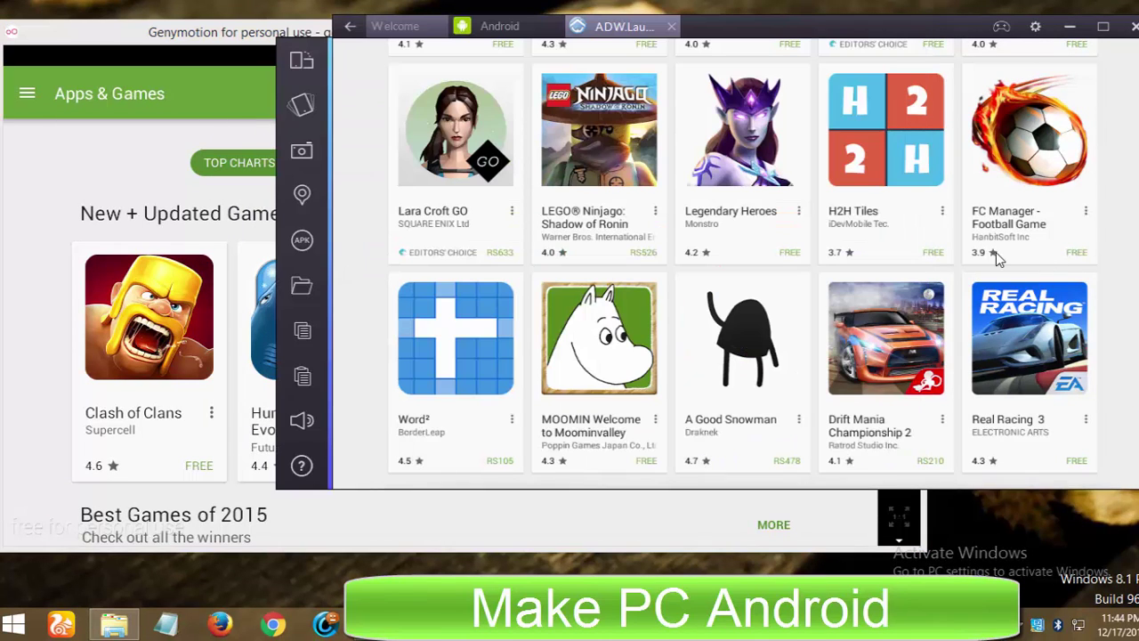
Step: Return to the start of the New + Updated Games list in BlueStacks and review its games again
scroll(996, 251, up, 10)
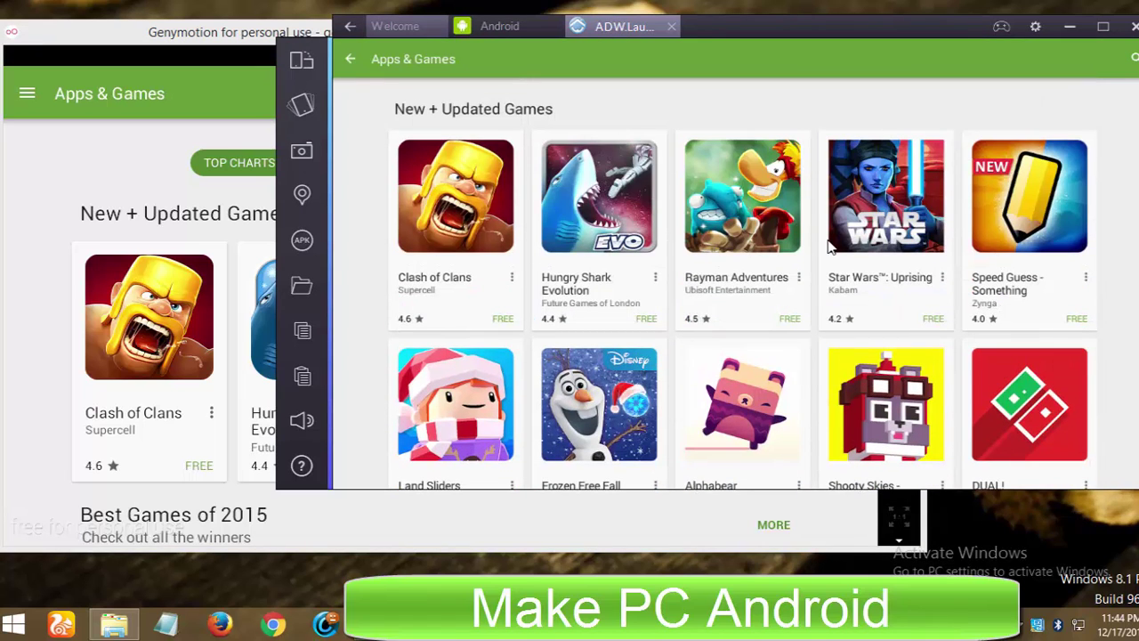
scroll(712, 233, down, 5)
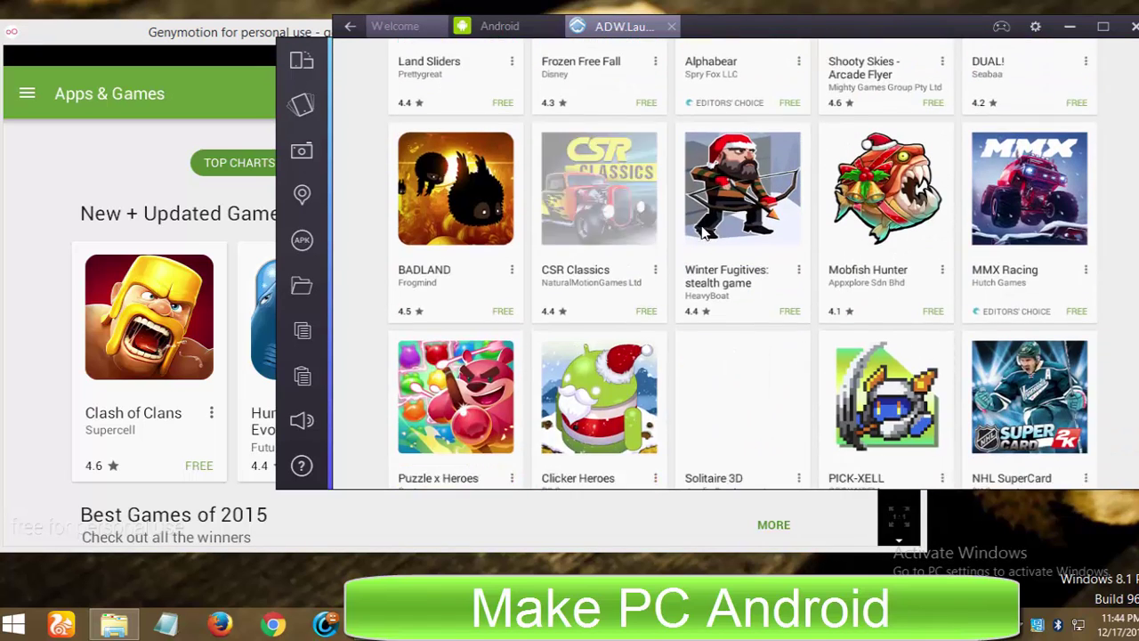
scroll(703, 231, down, 1)
Step: Open Top Charts in the Play Store on the Genymotion device
click(42, 196)
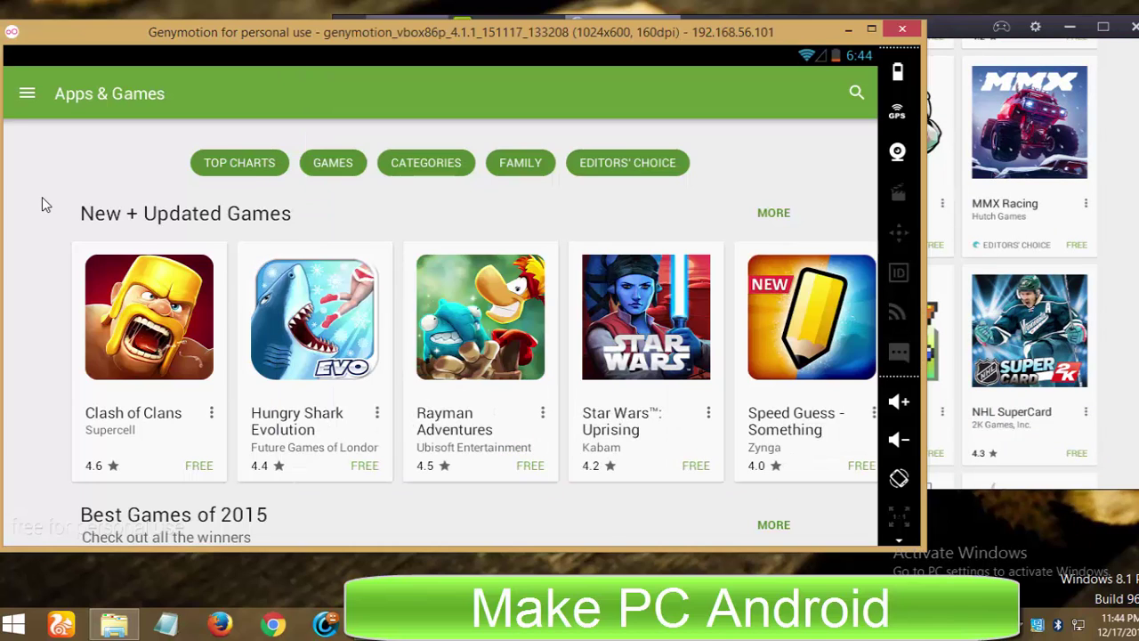
click(242, 171)
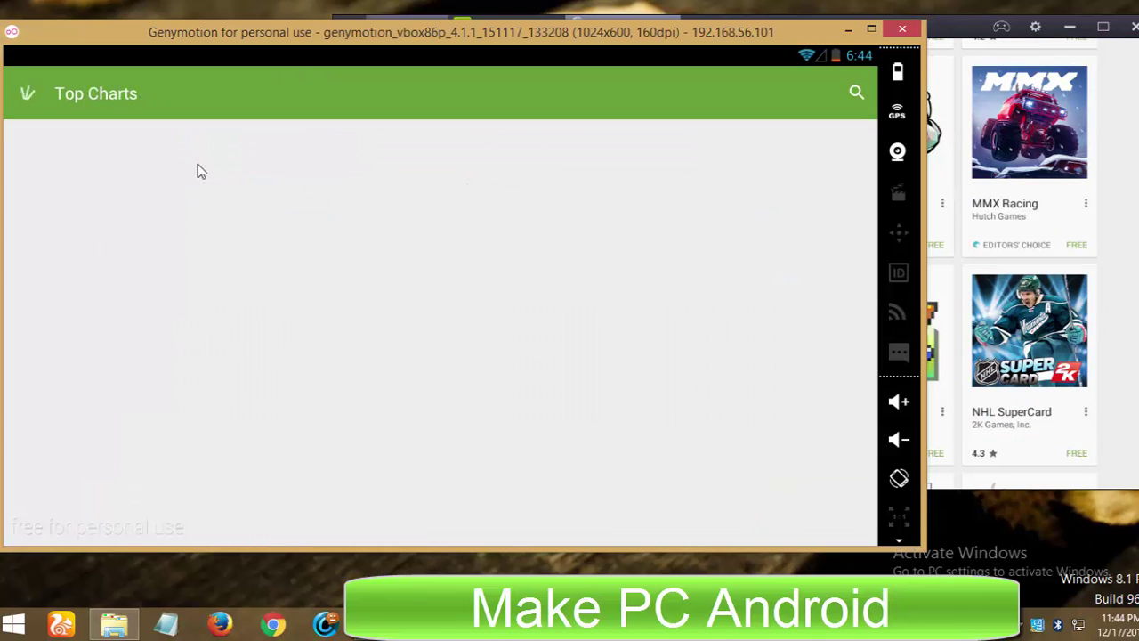